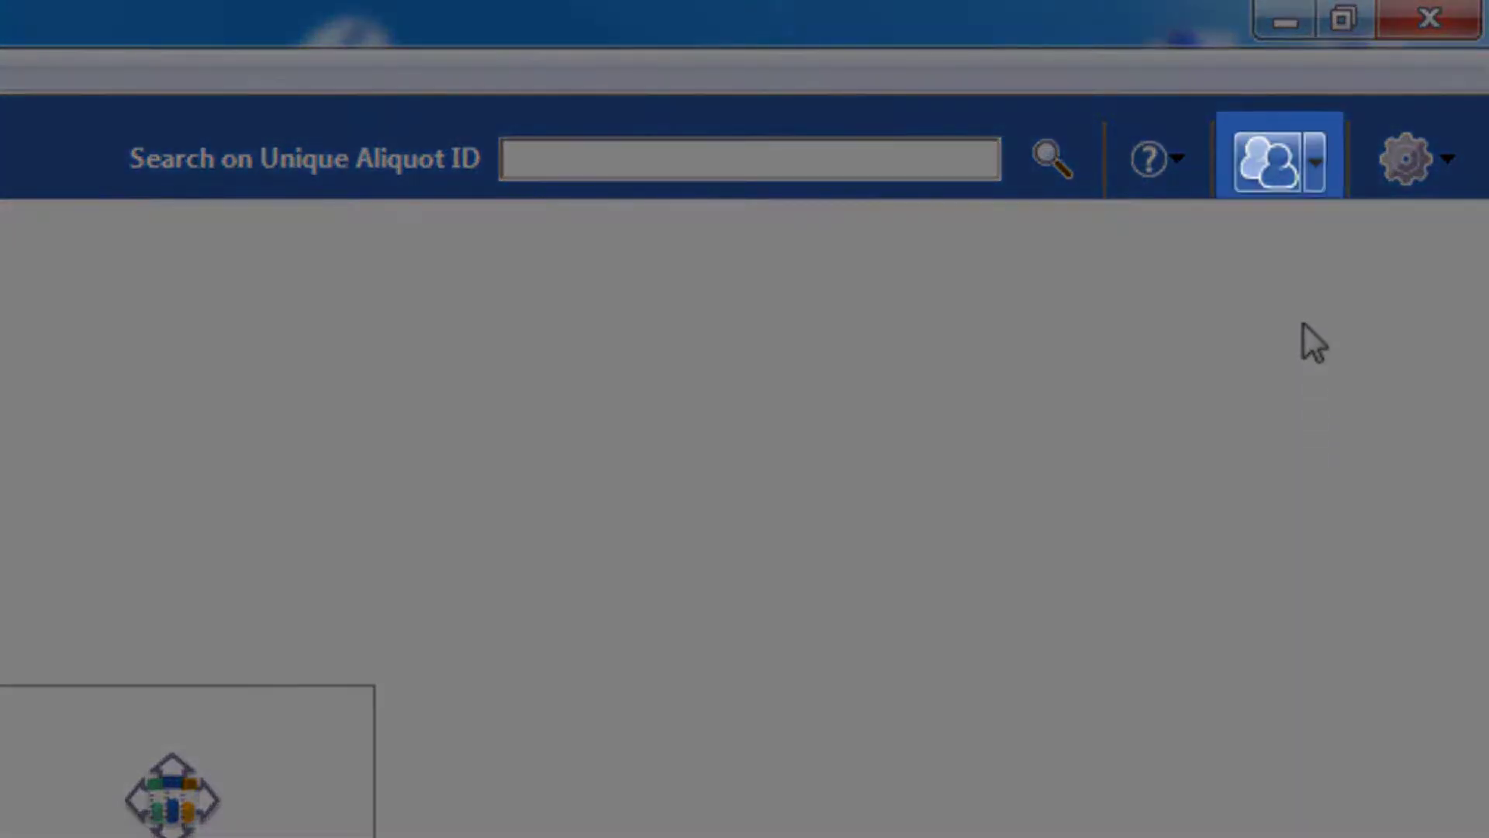
- Open the personal user preferences and view the available options for the default field for searching
click(1306, 175)
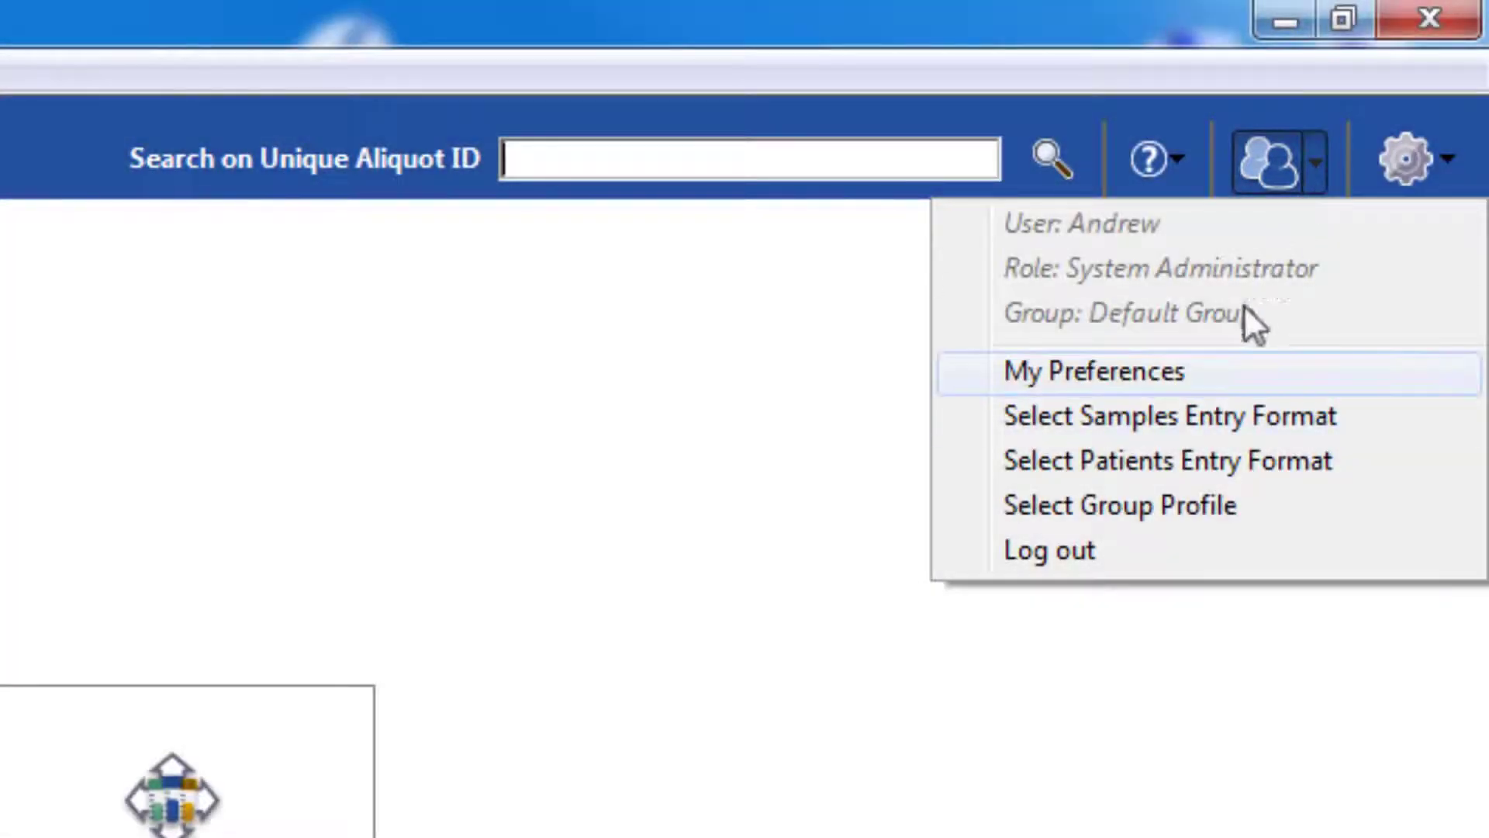
click(1216, 371)
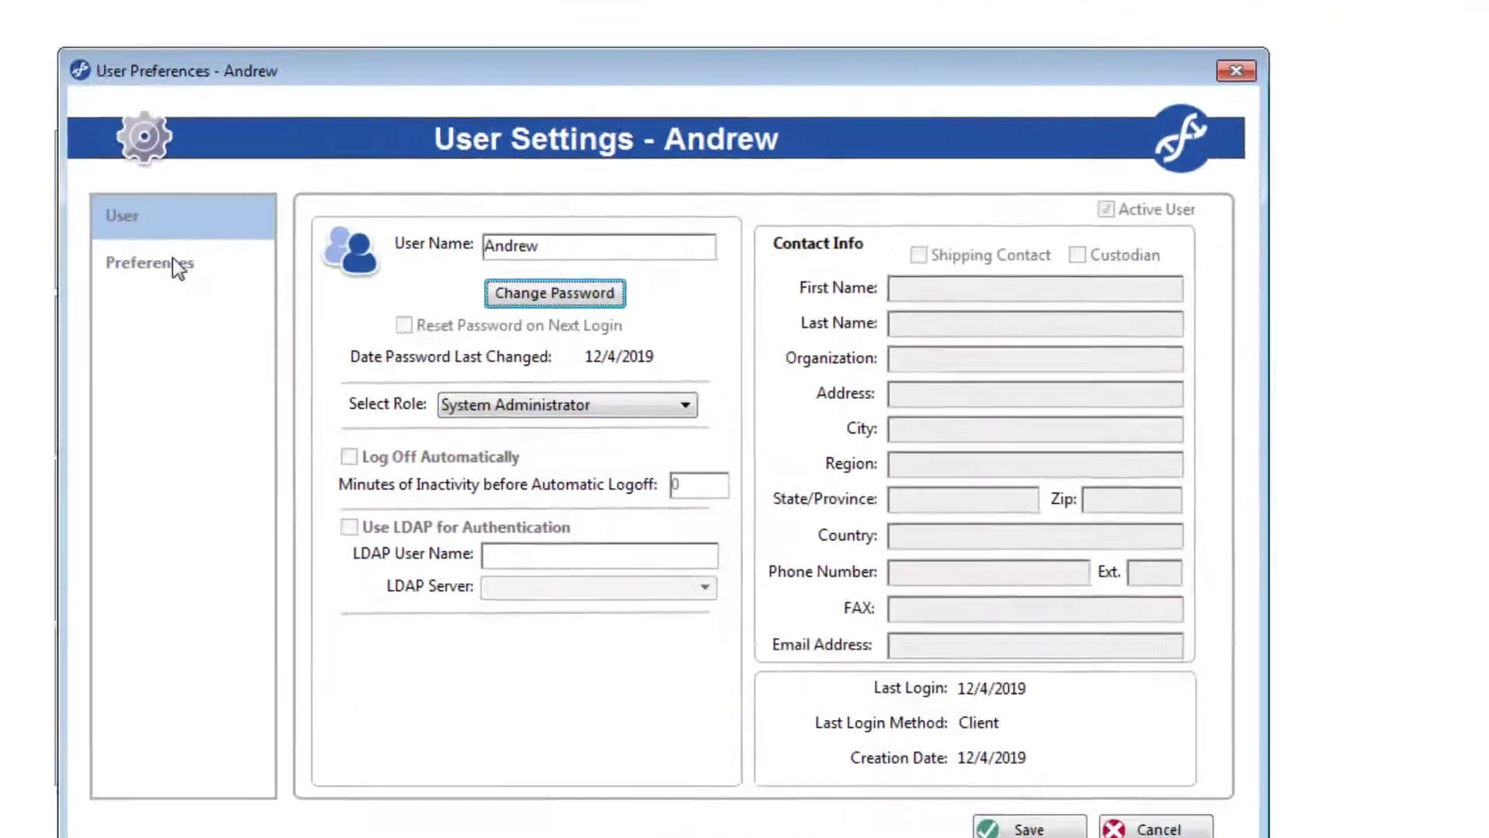
click(271, 223)
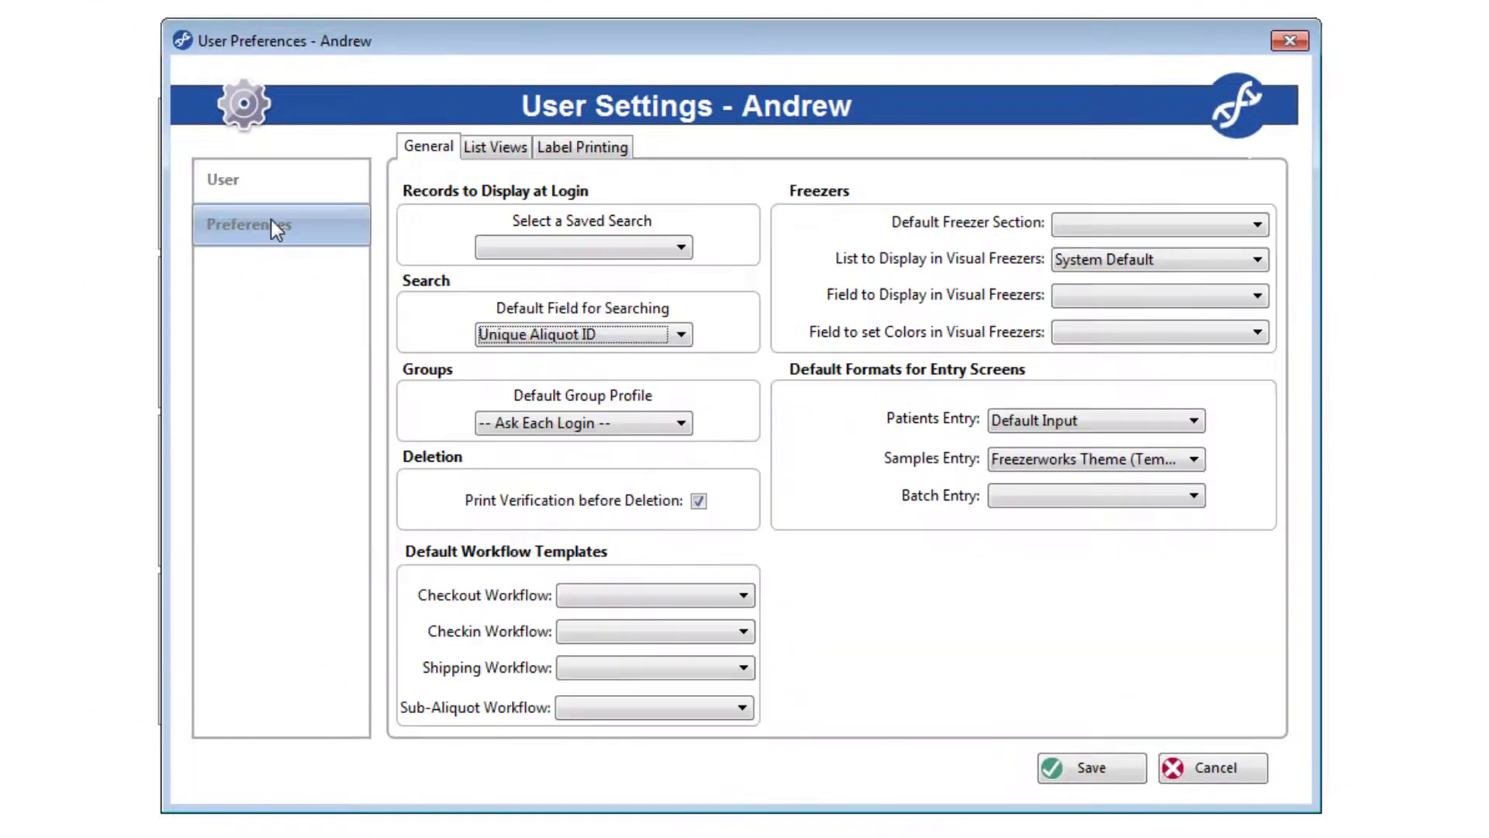
click(684, 342)
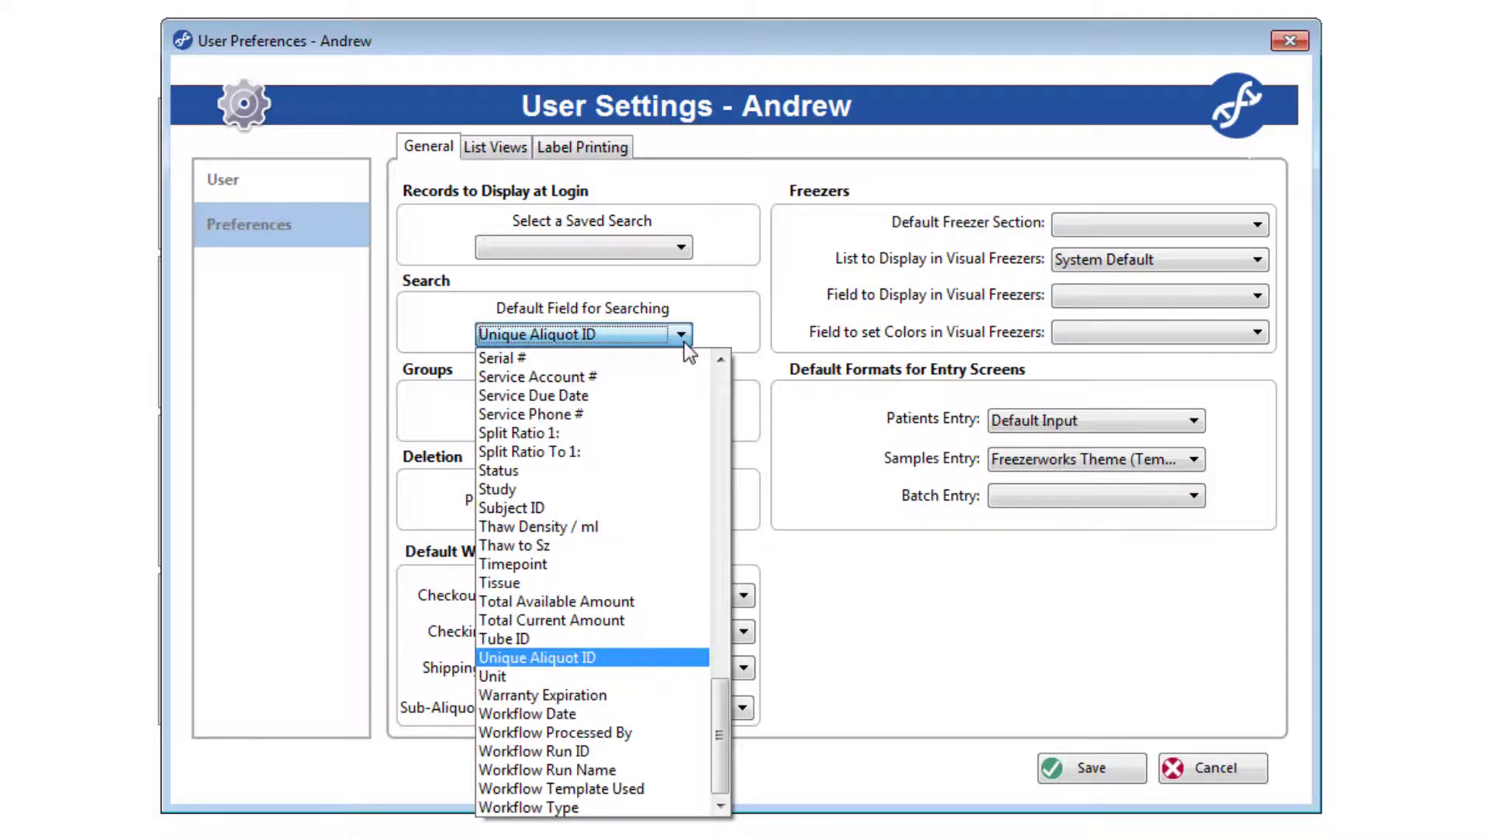
click(737, 296)
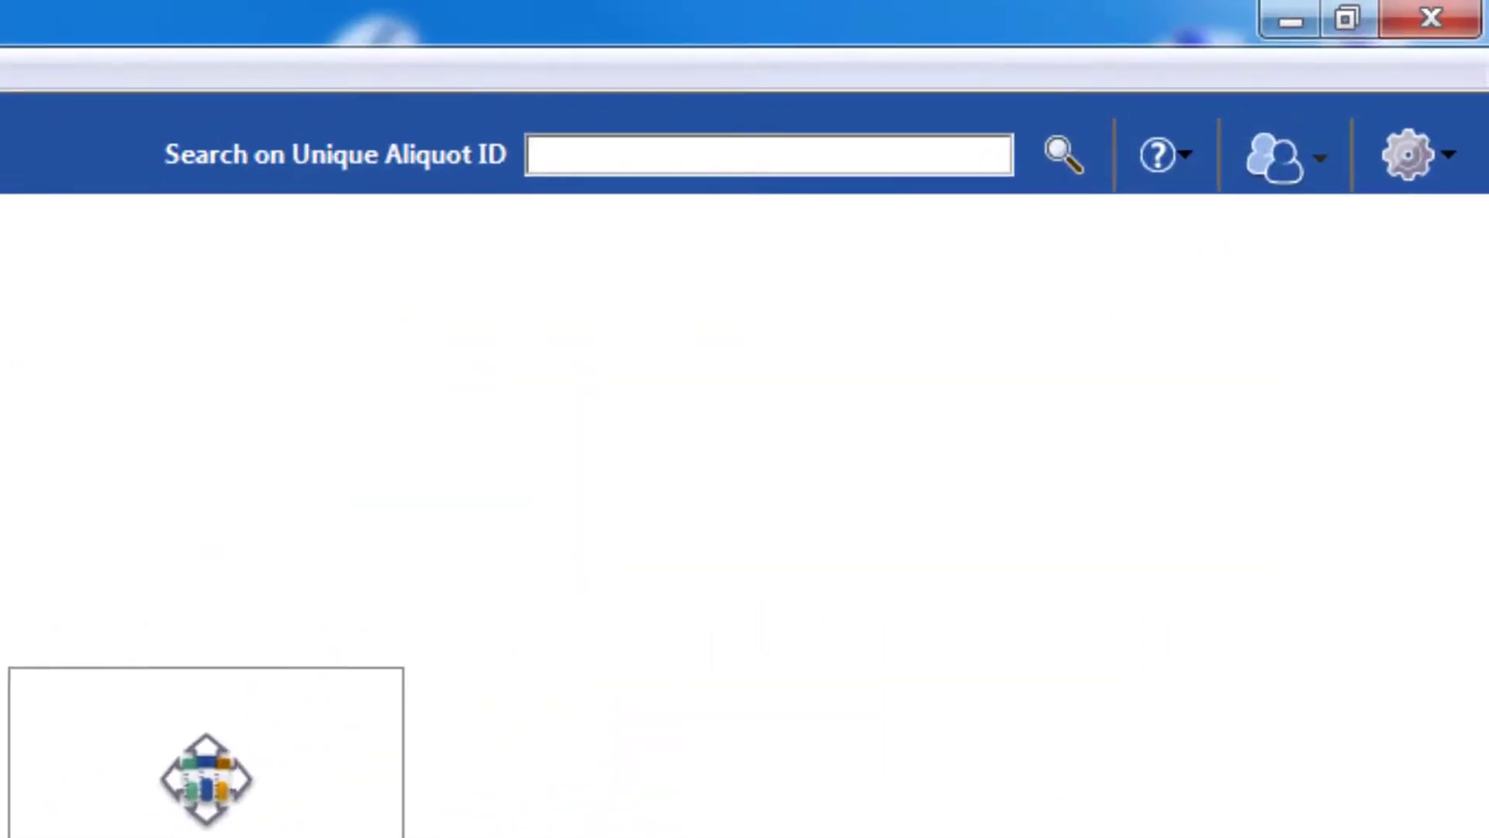
- Look over the user account options for samples entry format, patients entry format and group profile
click(1311, 159)
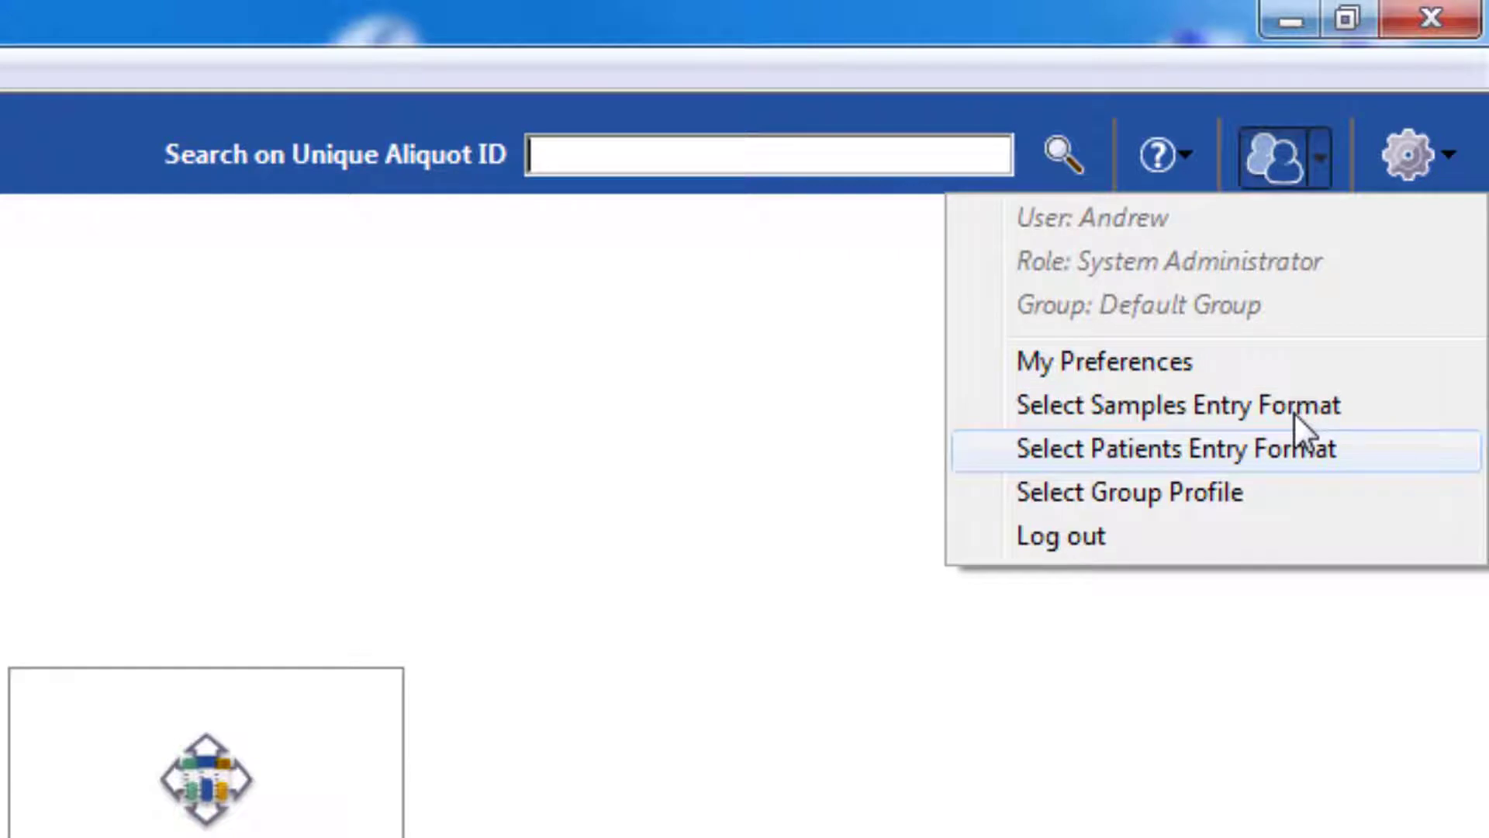
key(Down)
key(Down)
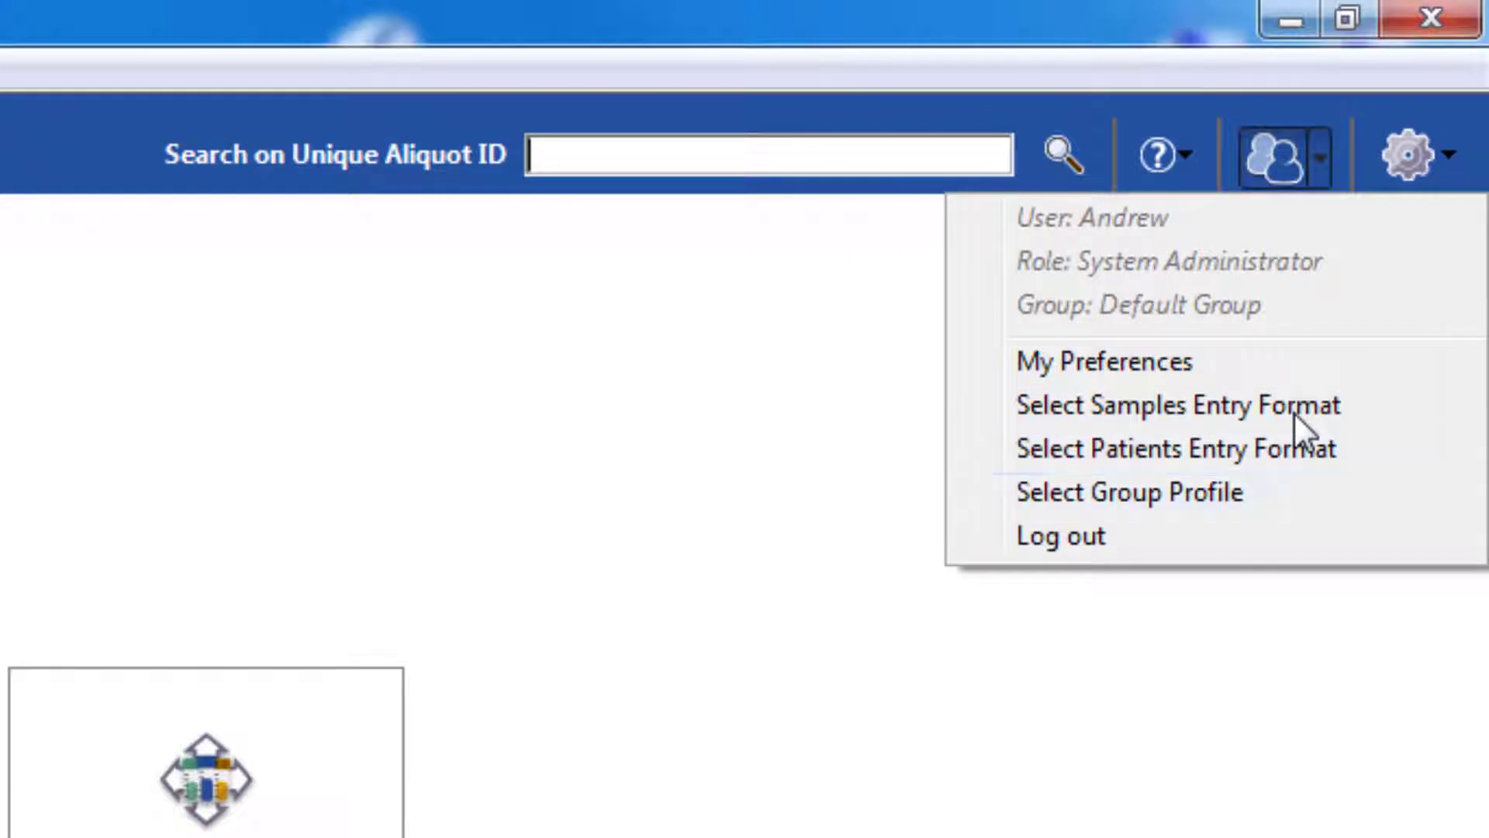
click(1212, 733)
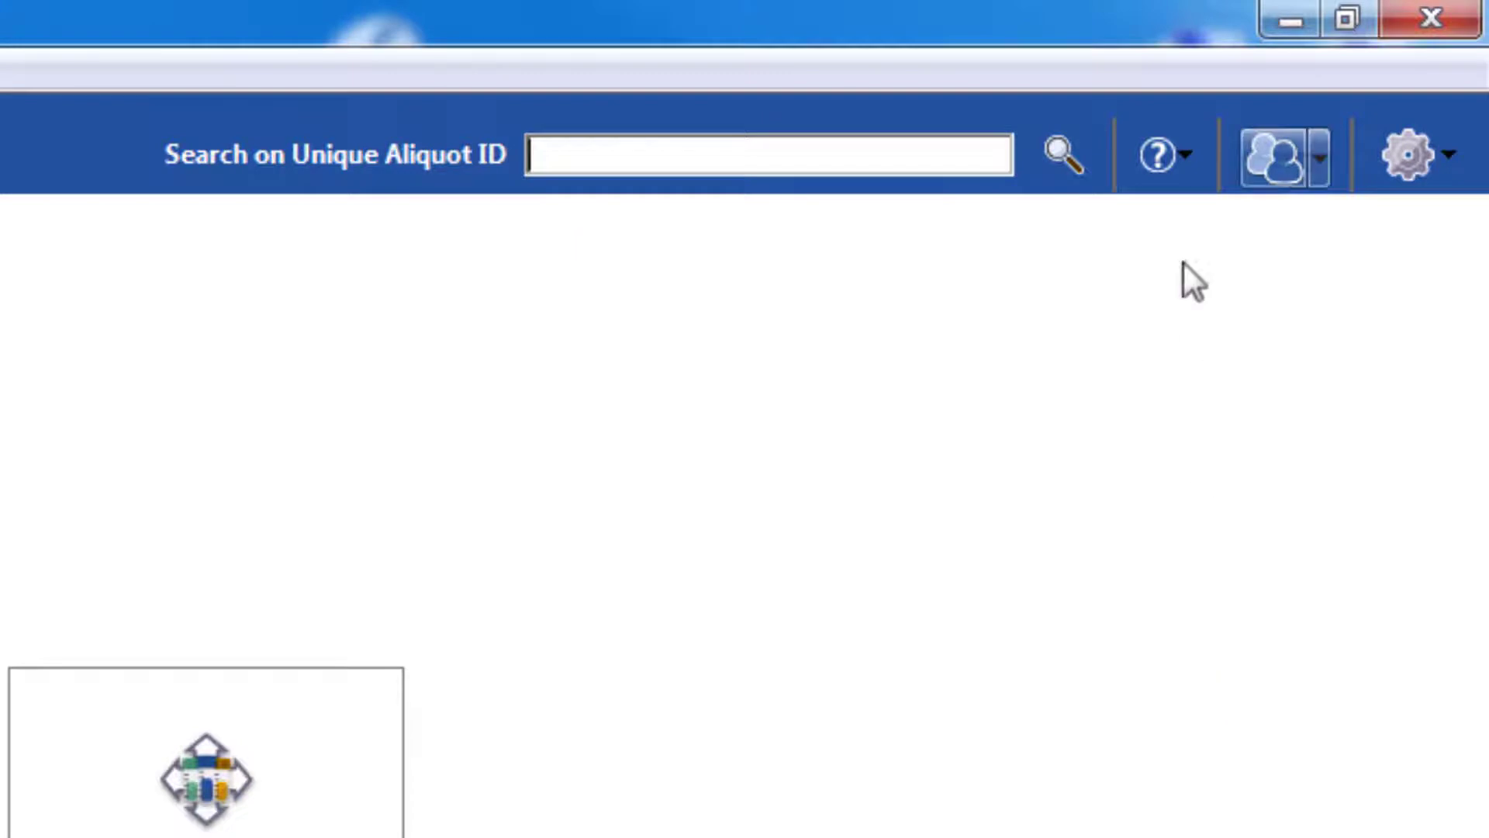
- Review the available help resources, including the PDF help, support contact, support videos and What's New entries
click(1178, 158)
key(Down)
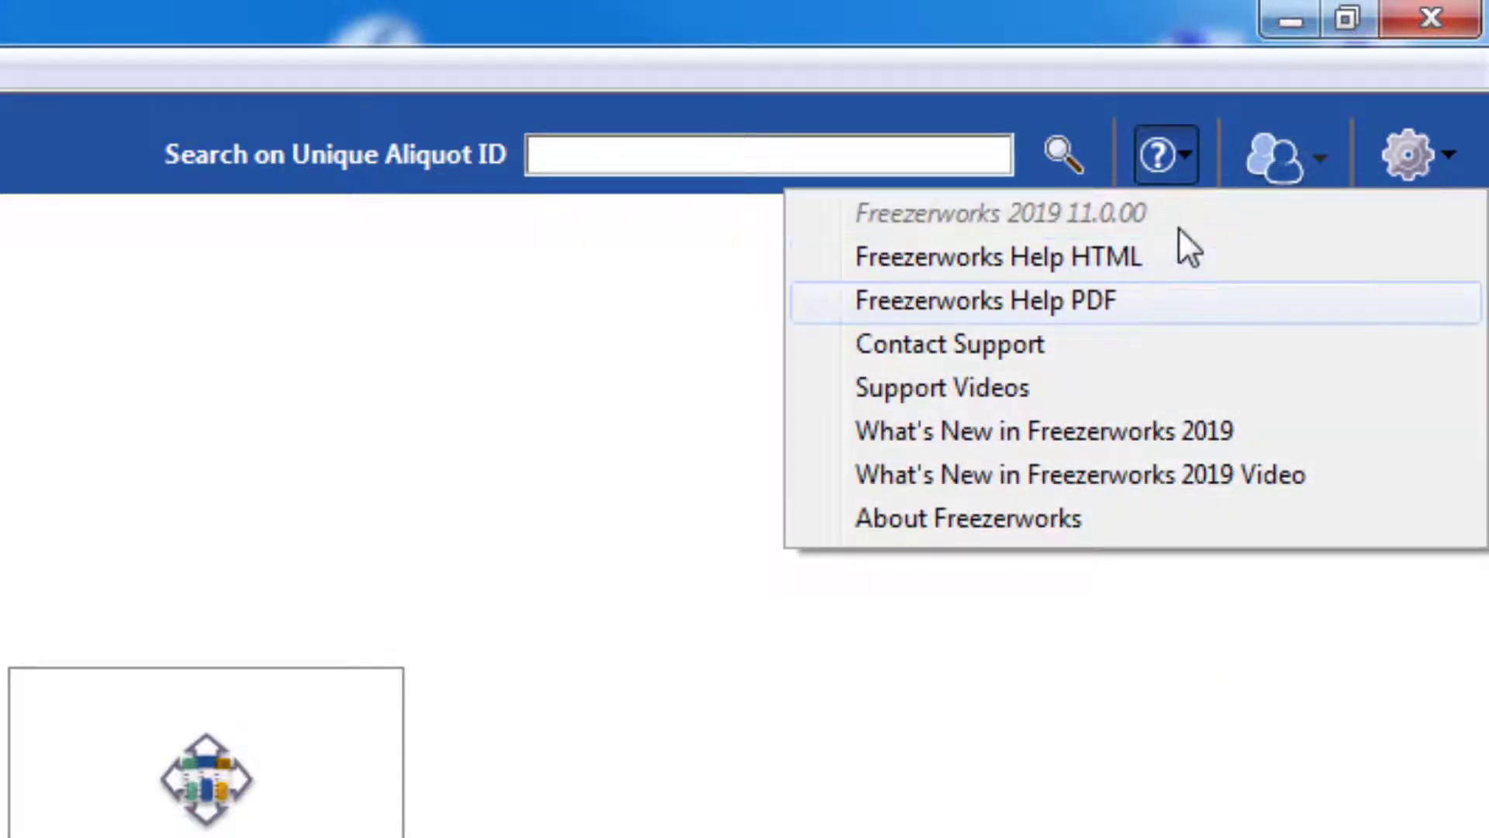
key(Down)
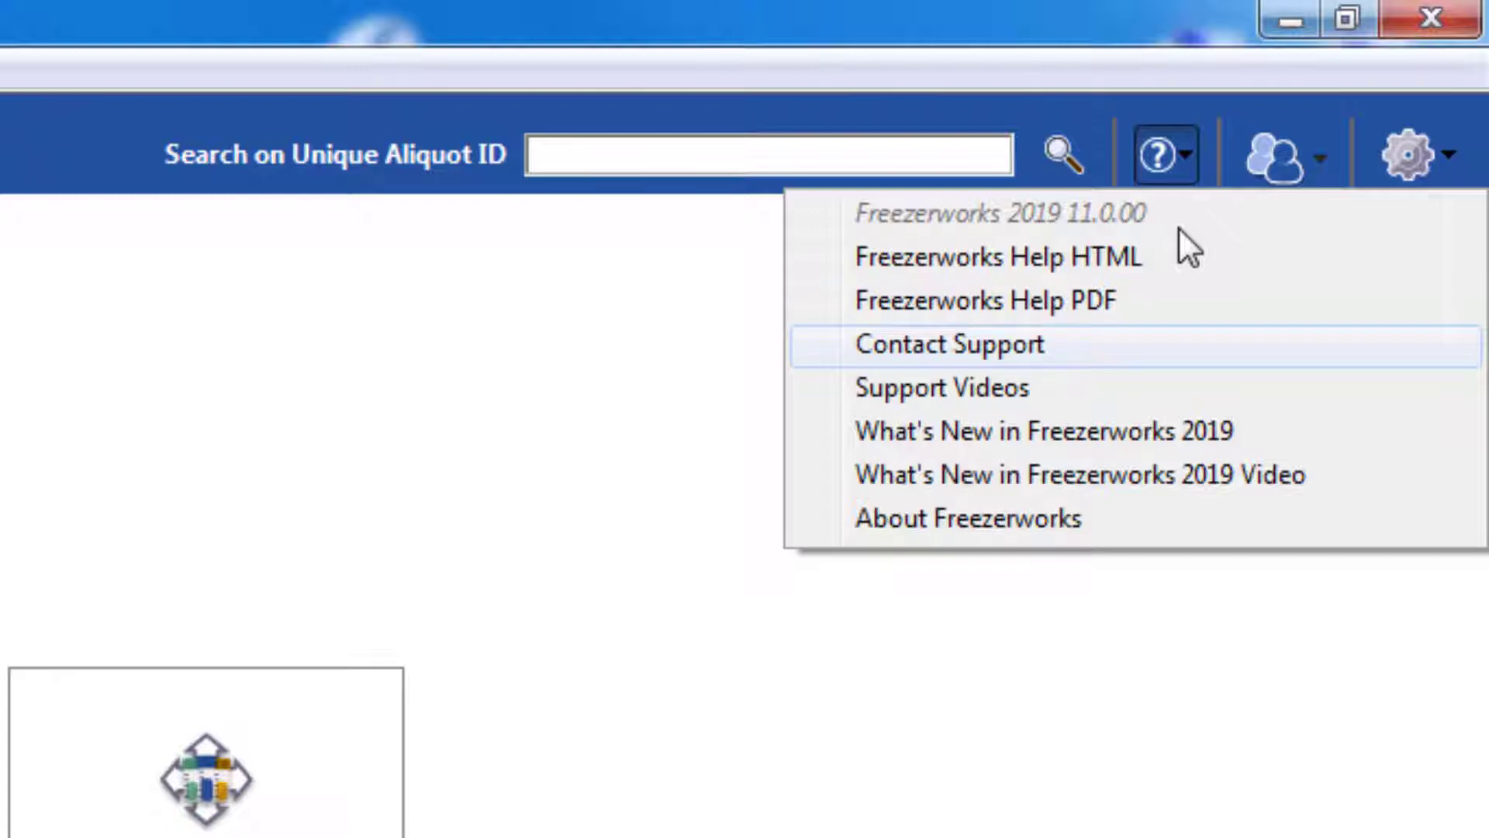
key(Down)
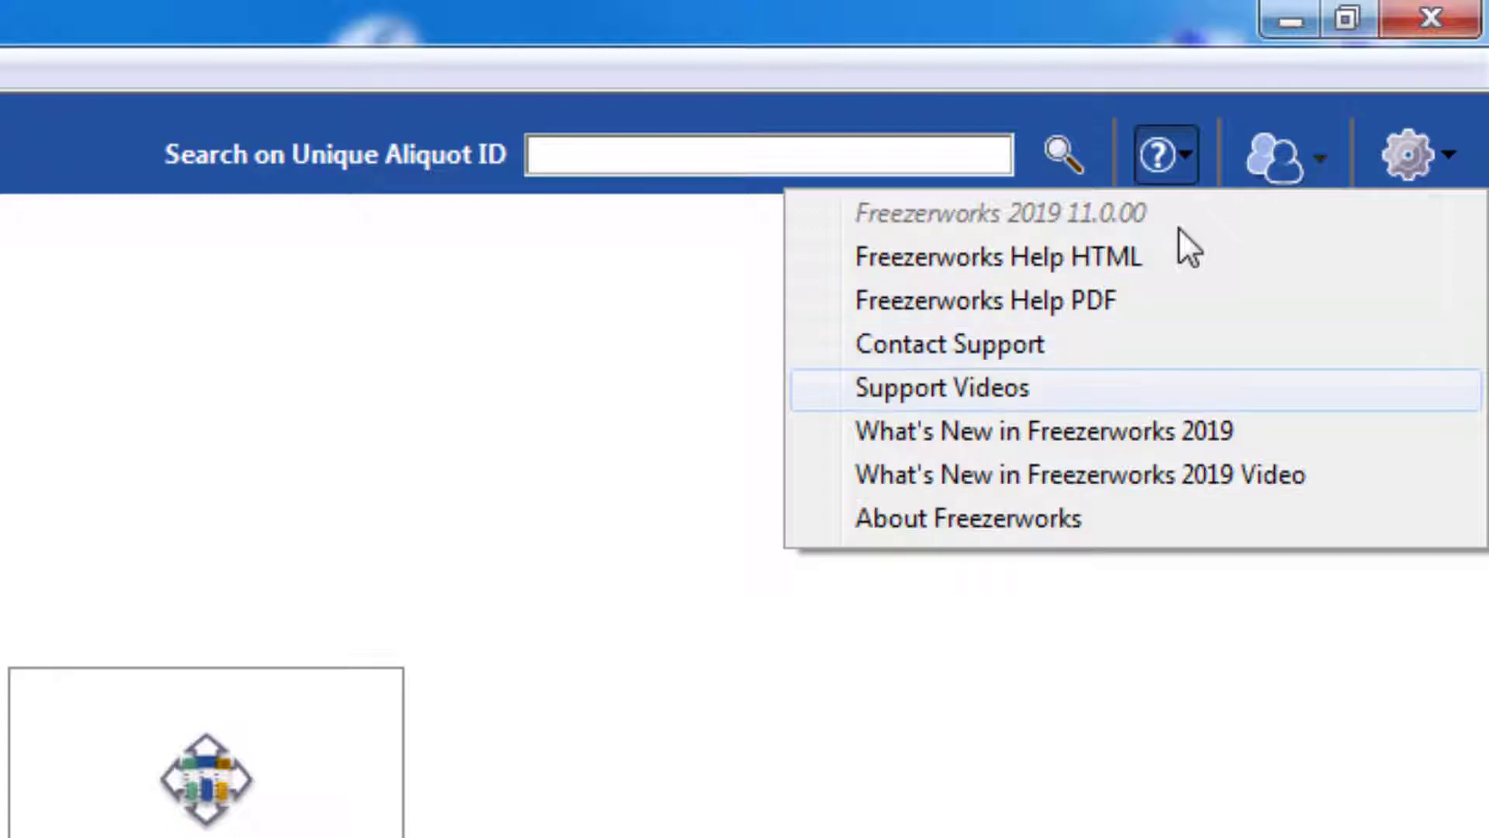
key(Down)
key(Down)
key(Down)
key(Escape)
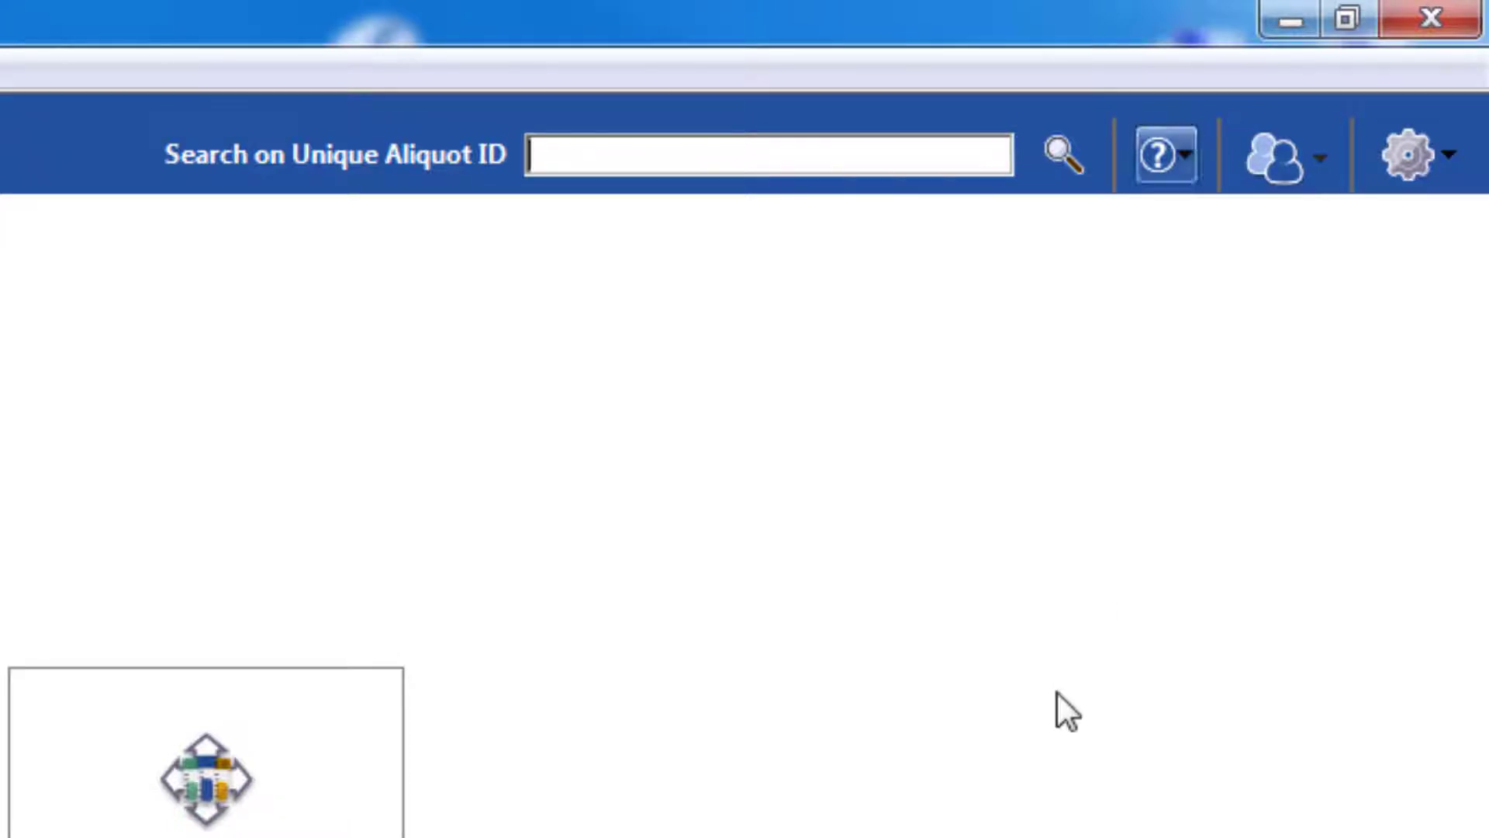
- Check the homepage creation option and the System Admin permissions offered for a new role
click(1435, 159)
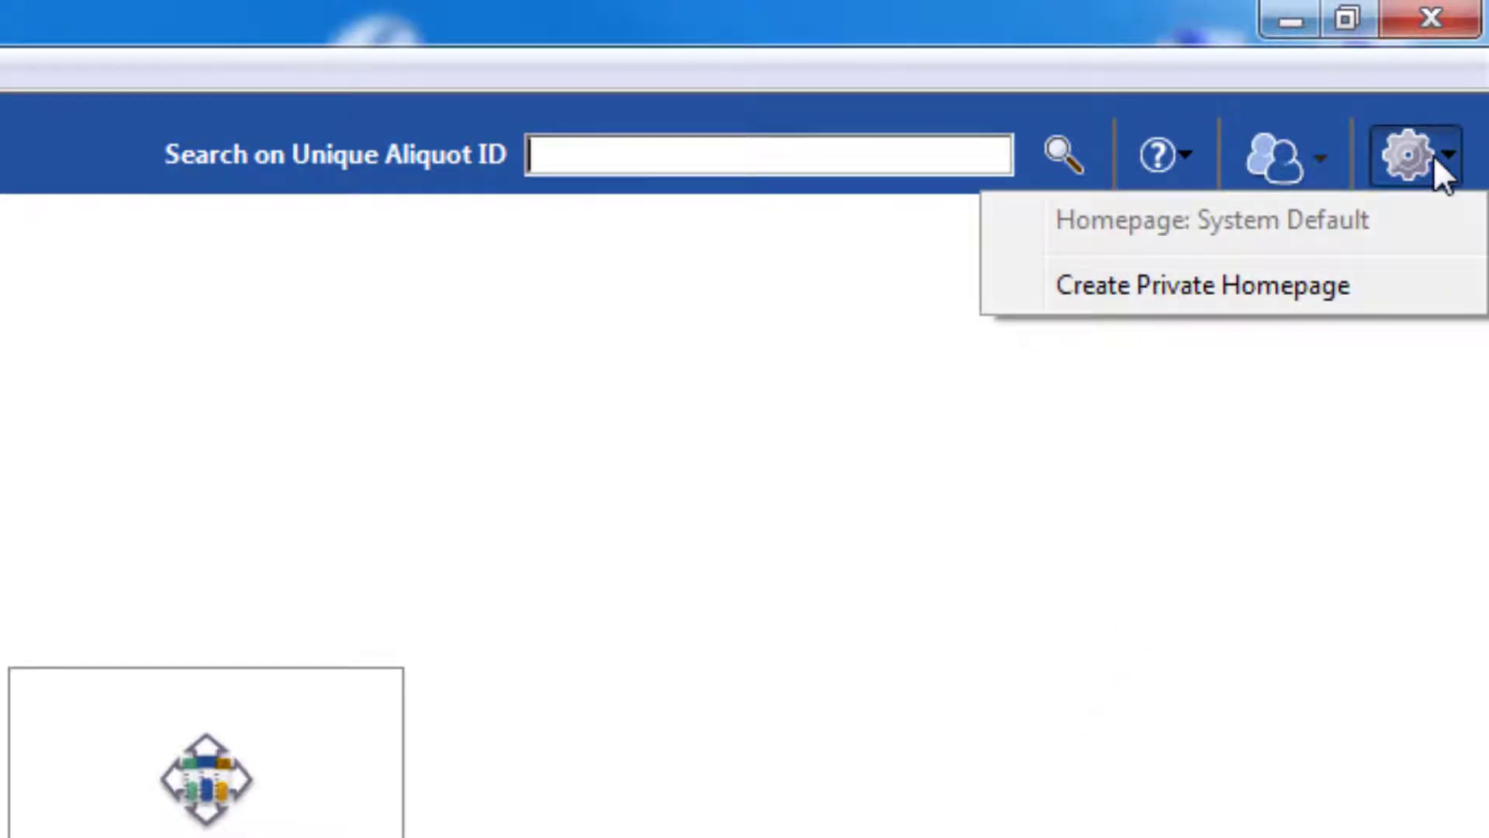
key(Down)
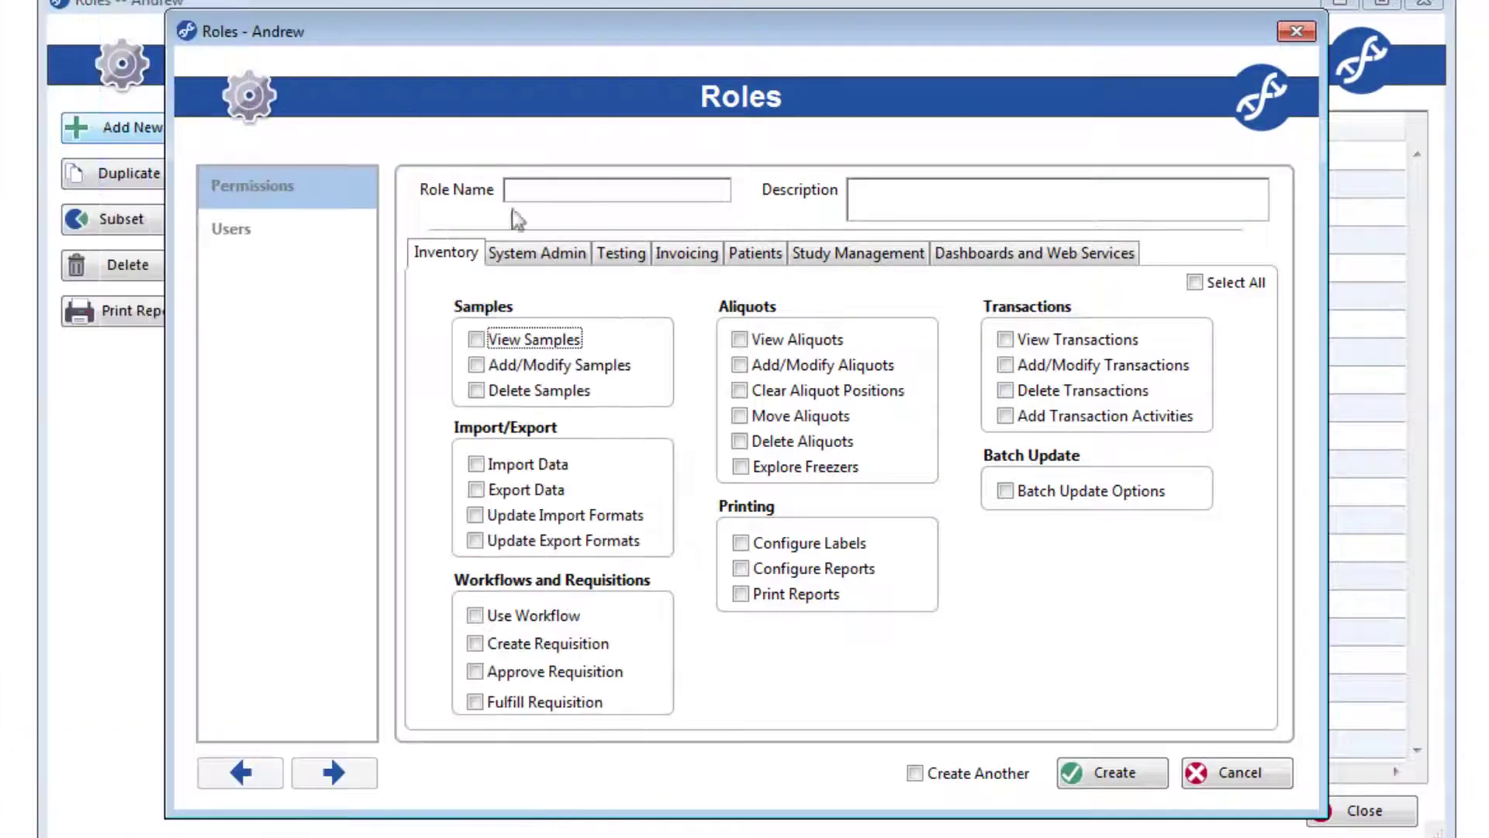
click(563, 265)
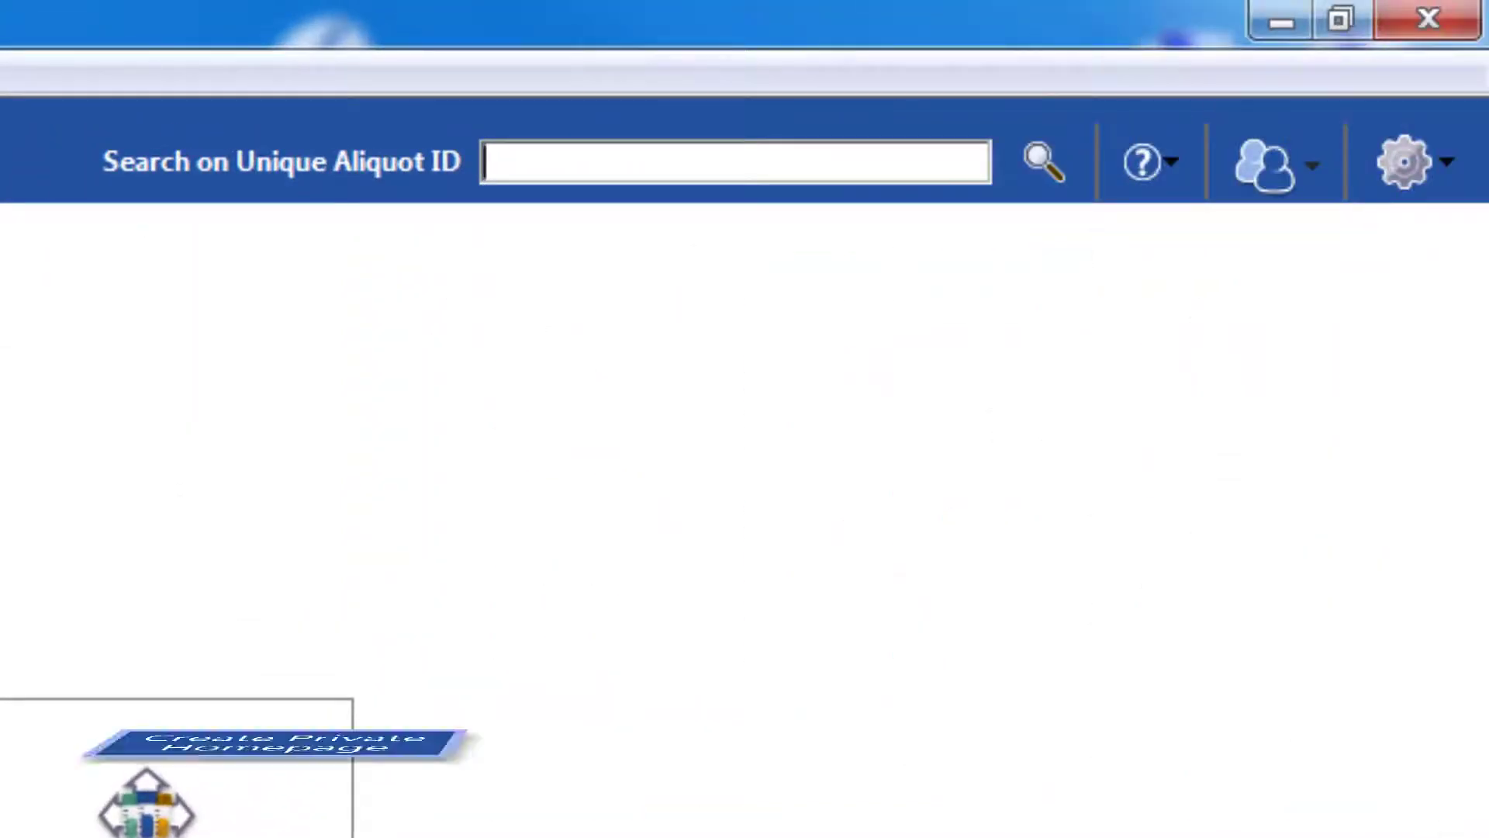
- Start creating a private homepage from the homepage options
click(1423, 181)
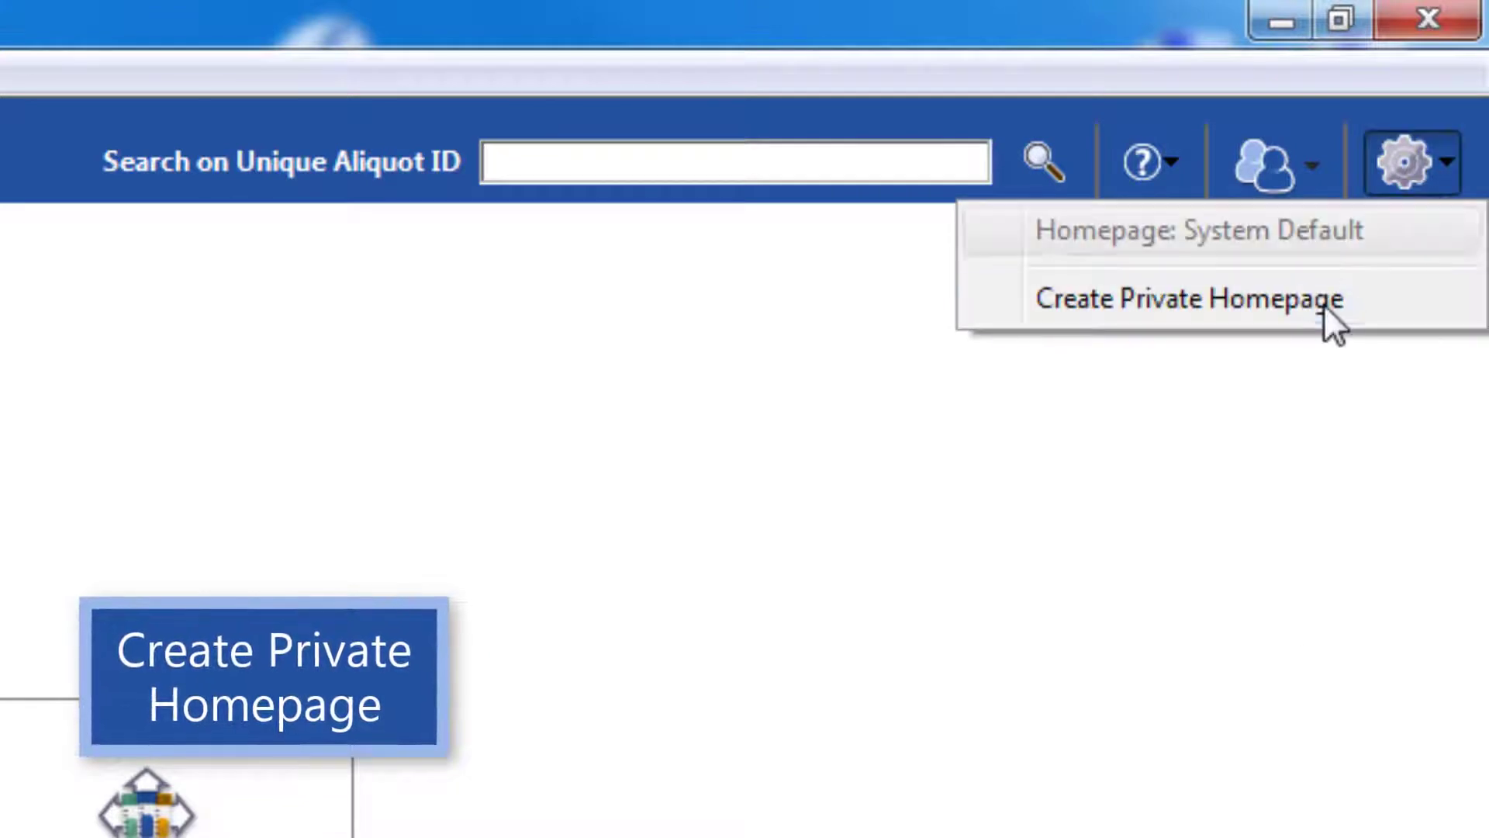
click(1323, 304)
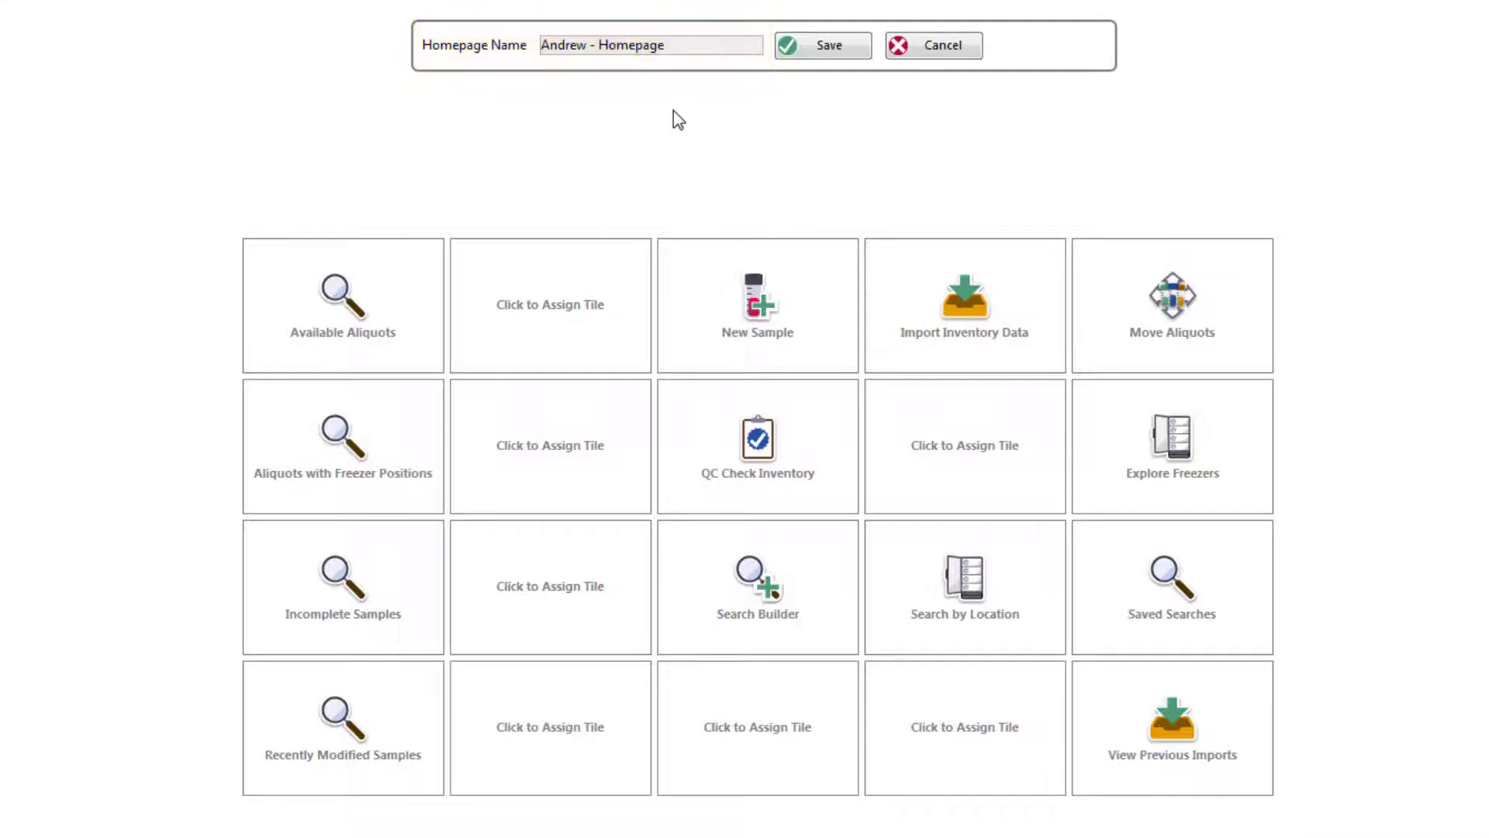
- Examine the tiles available for an empty homepage slot in the search, workflow, invoicing, import format and saved search categories
click(571, 247)
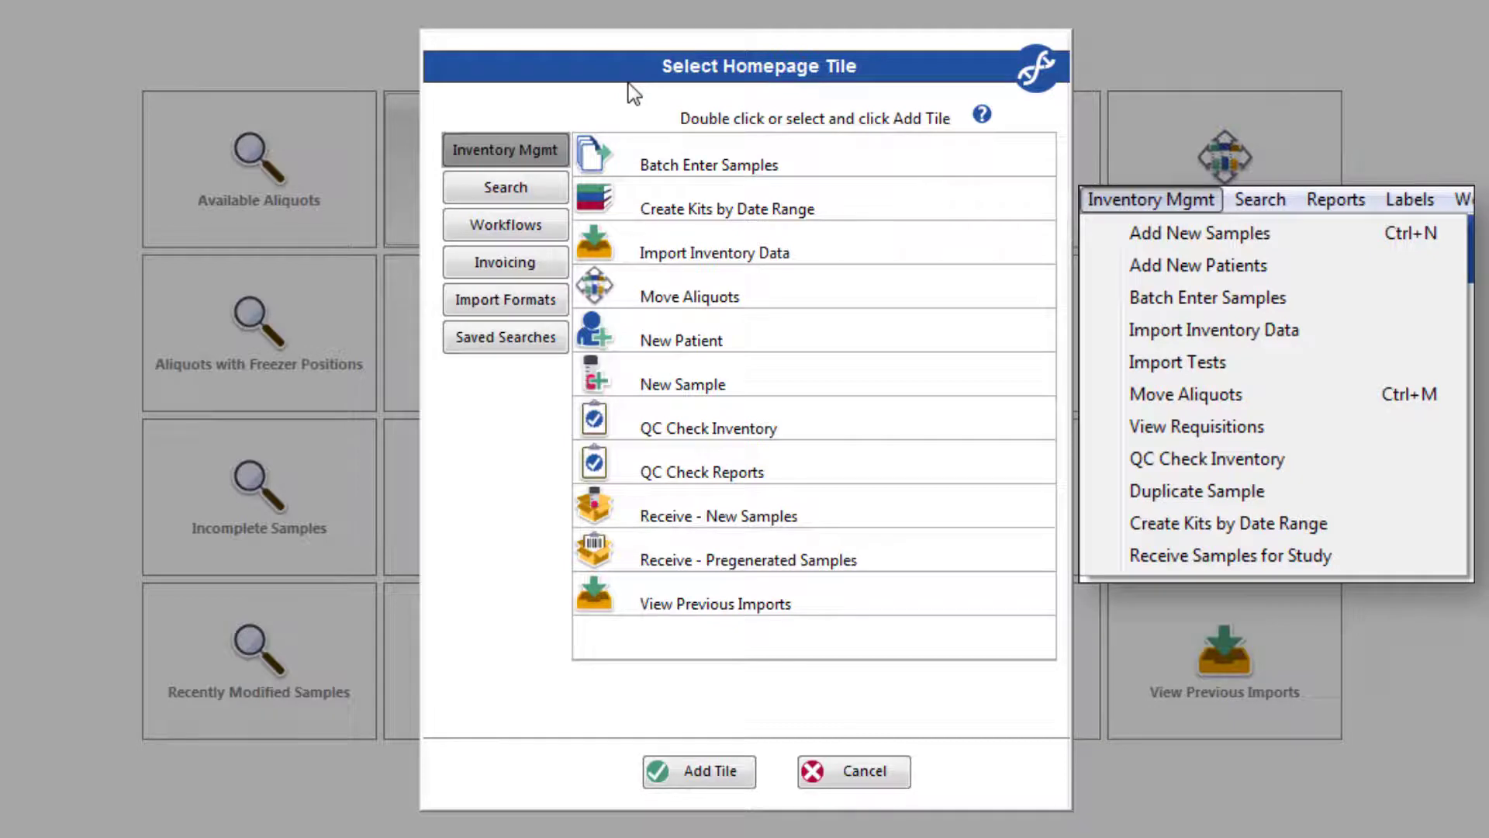
click(552, 198)
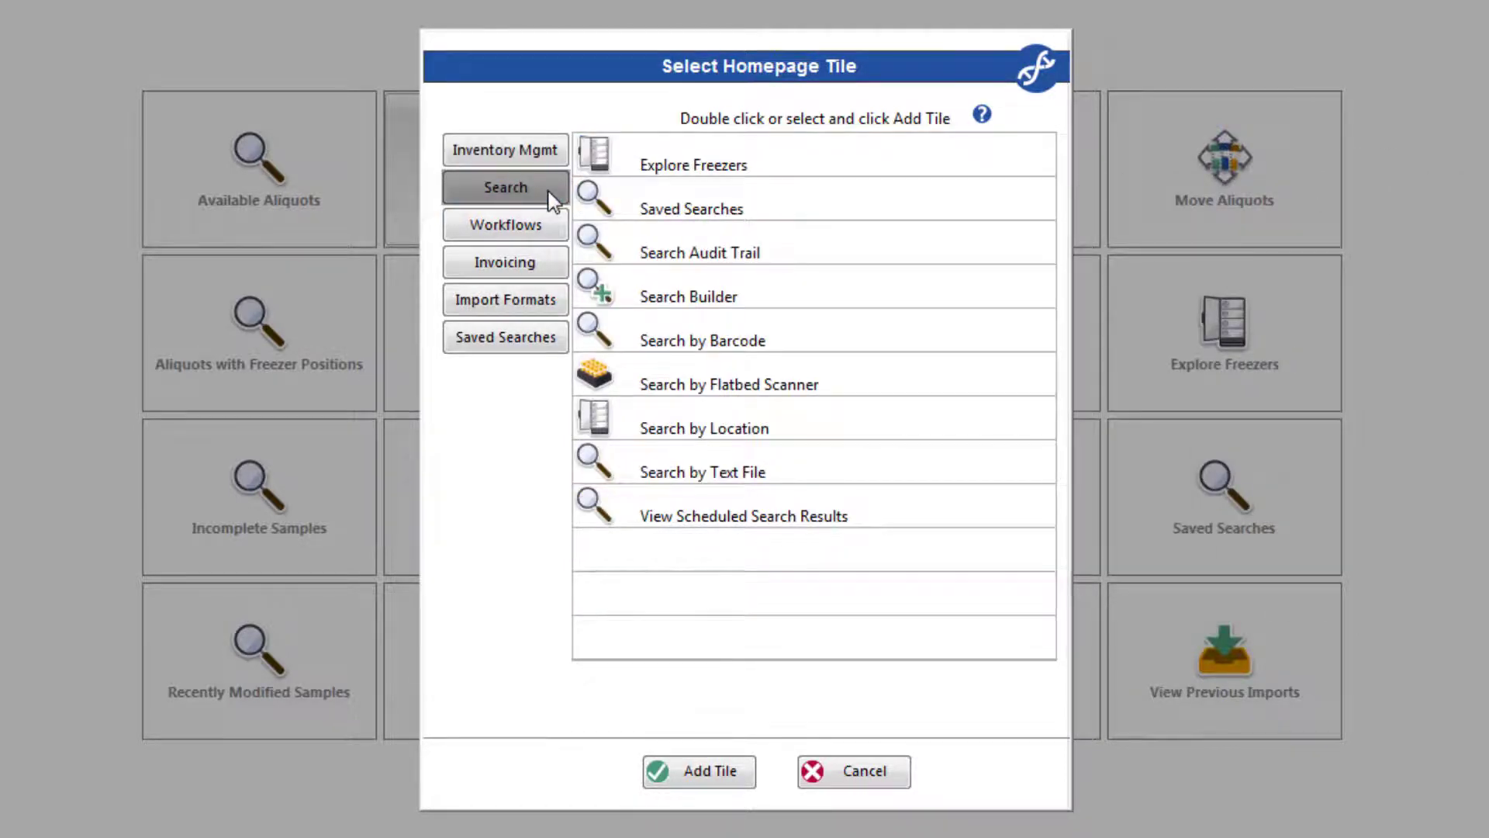
click(798, 162)
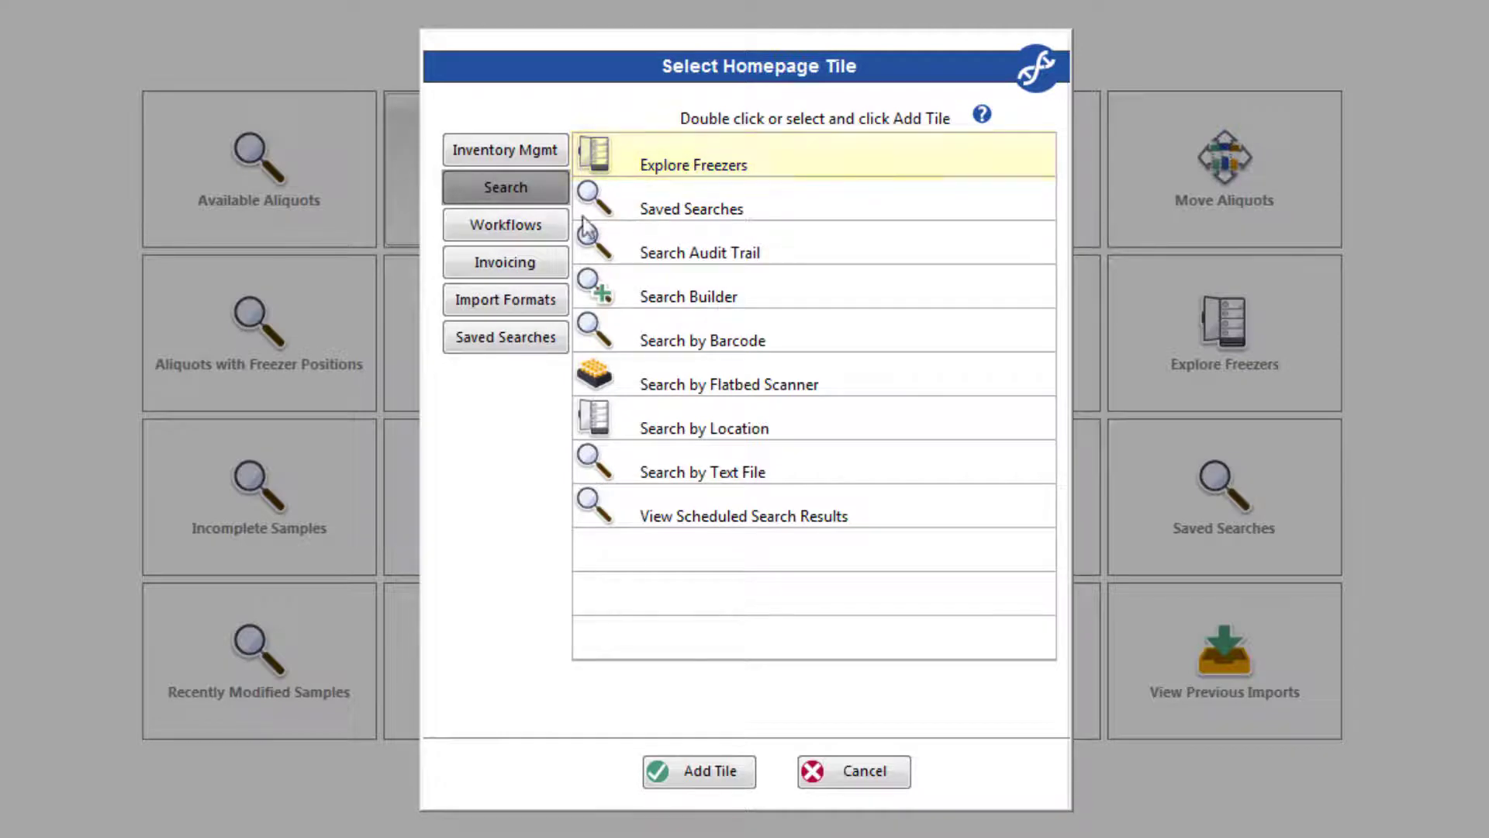
click(524, 235)
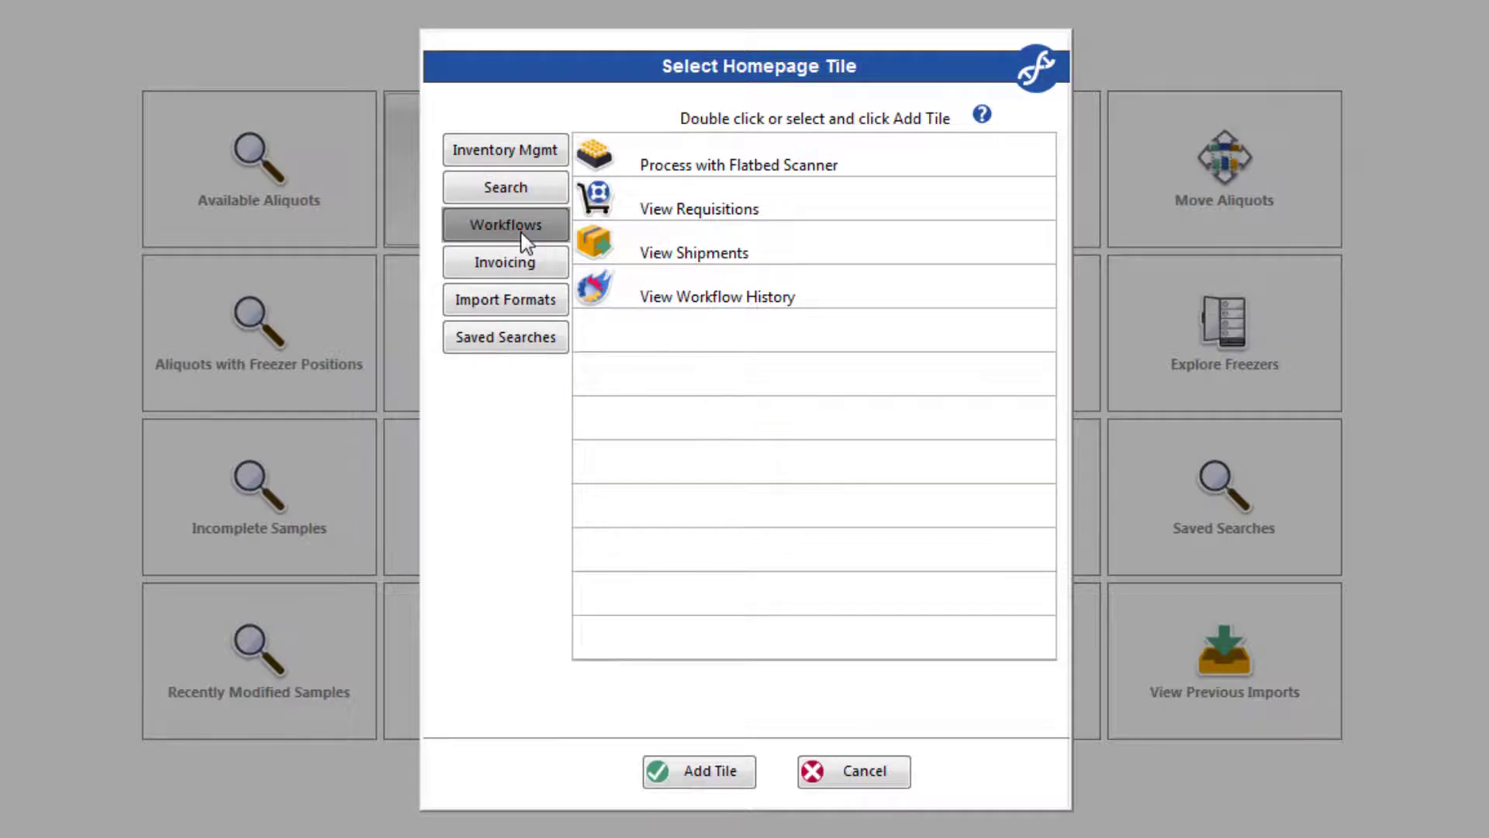
click(525, 273)
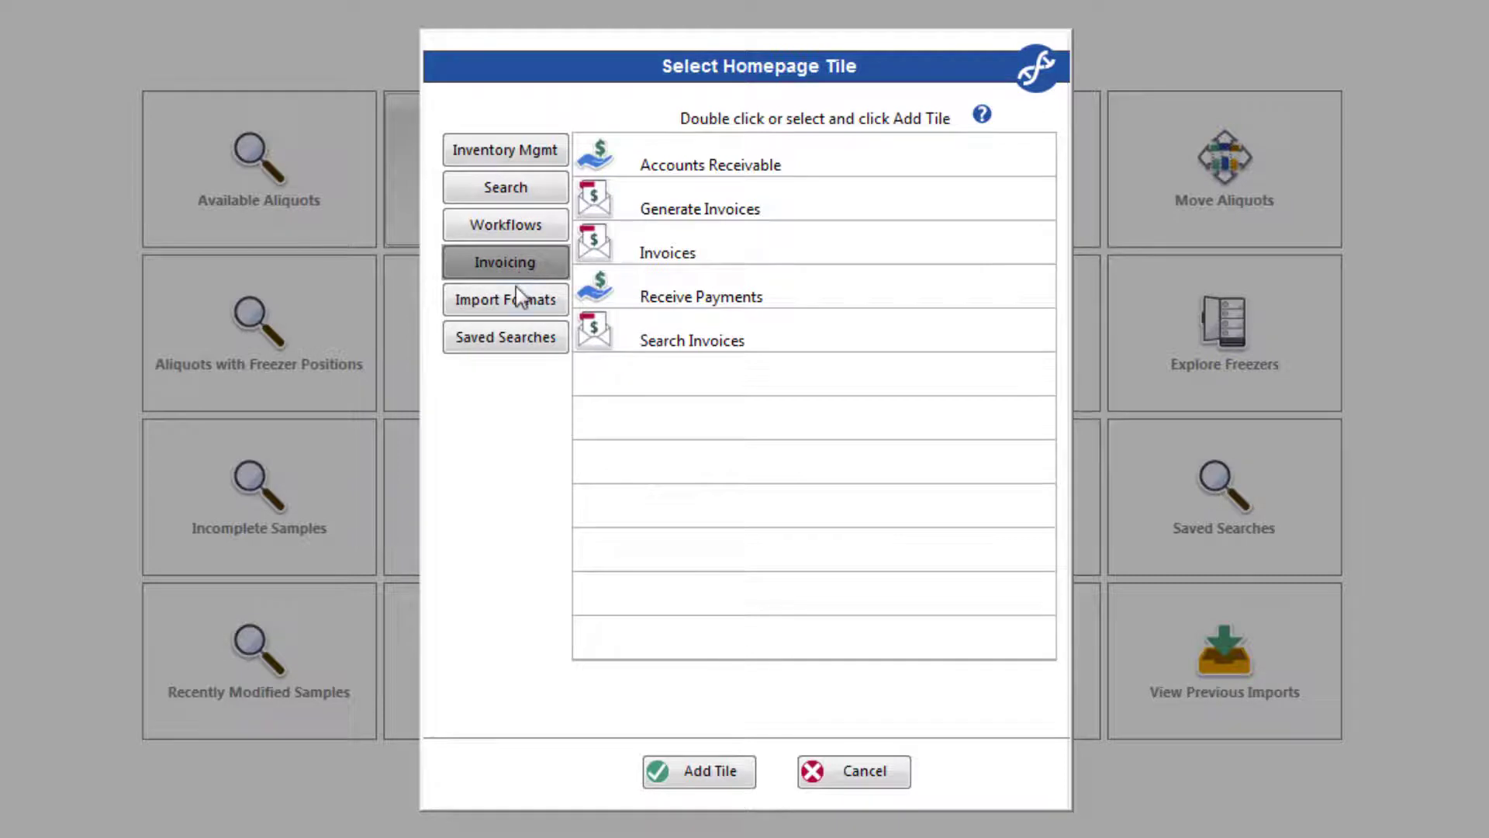
click(517, 287)
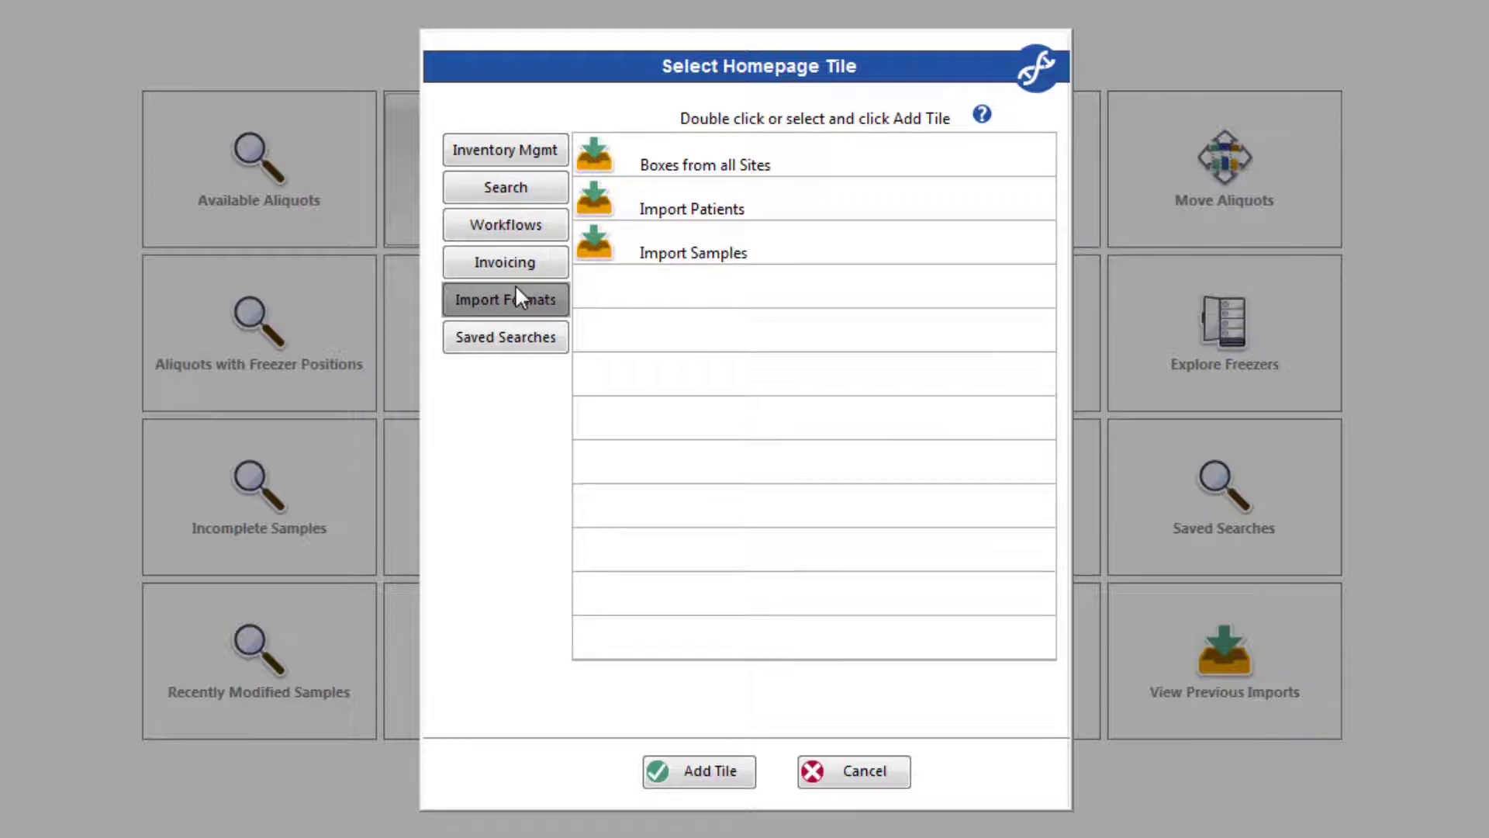
click(517, 336)
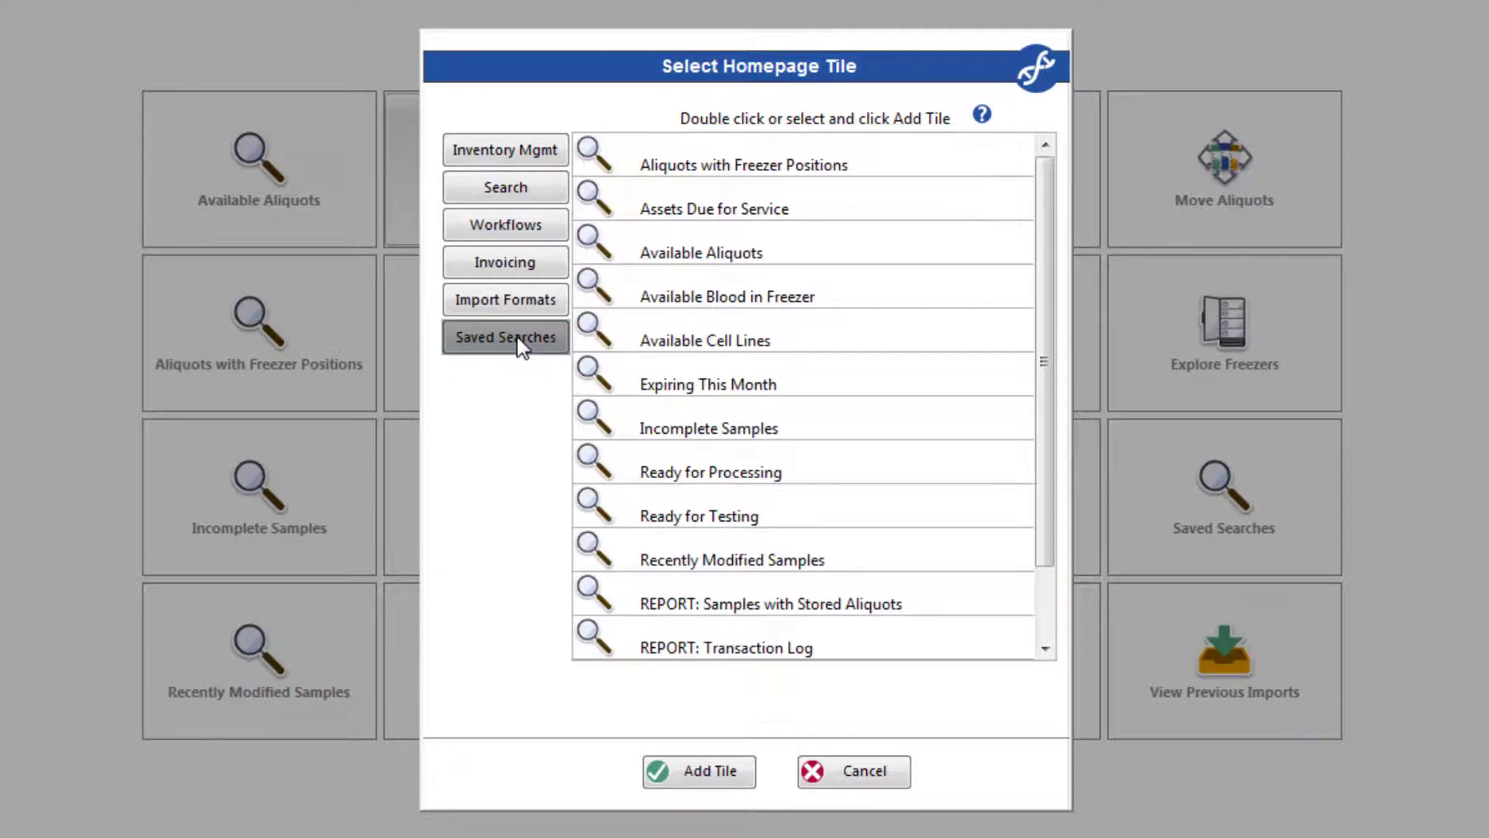
click(892, 777)
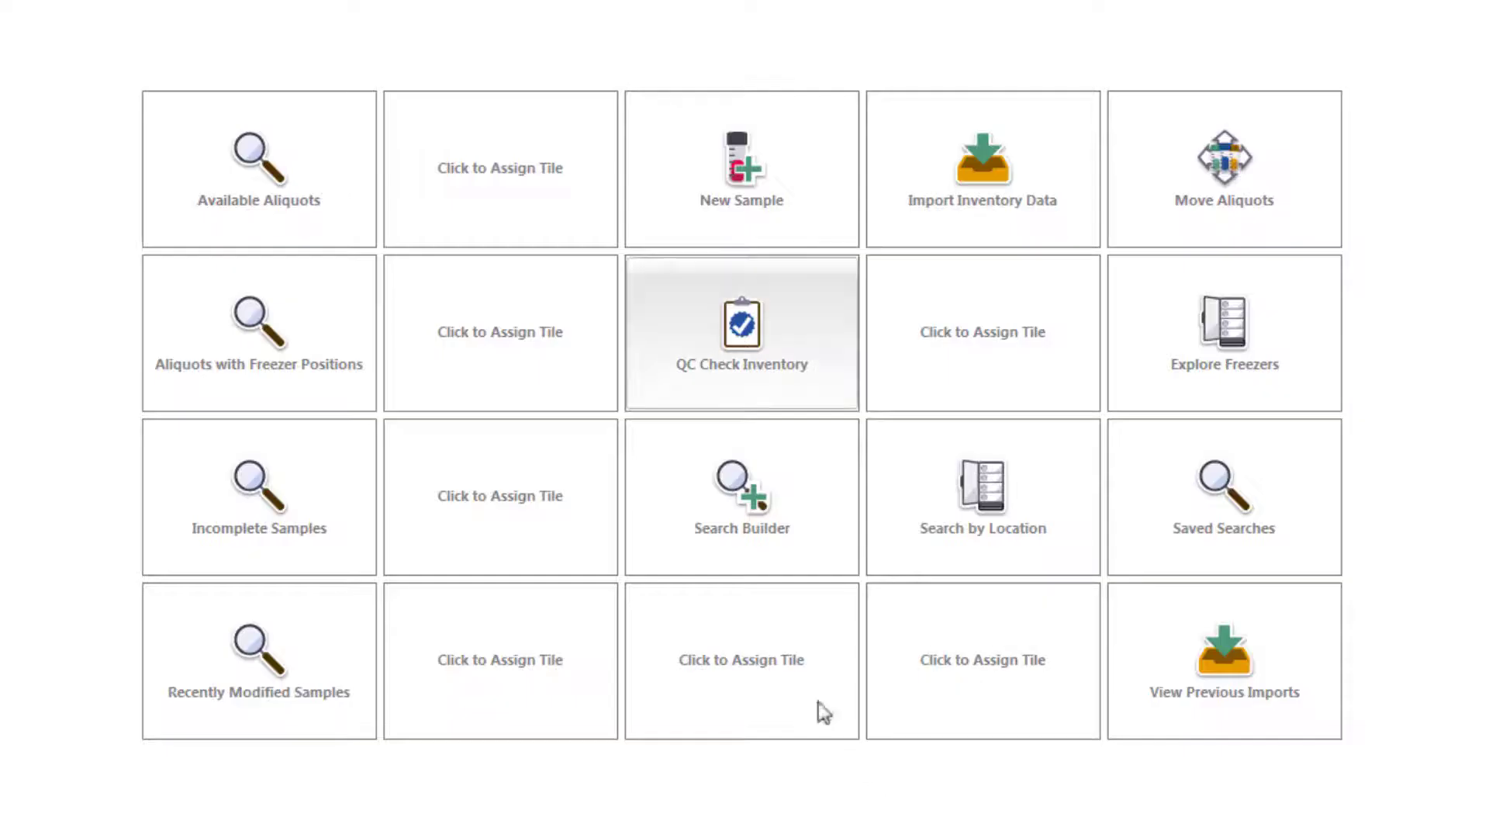
- Remove the Available Aliquots tile from the first slot of the homepage
click(321, 190)
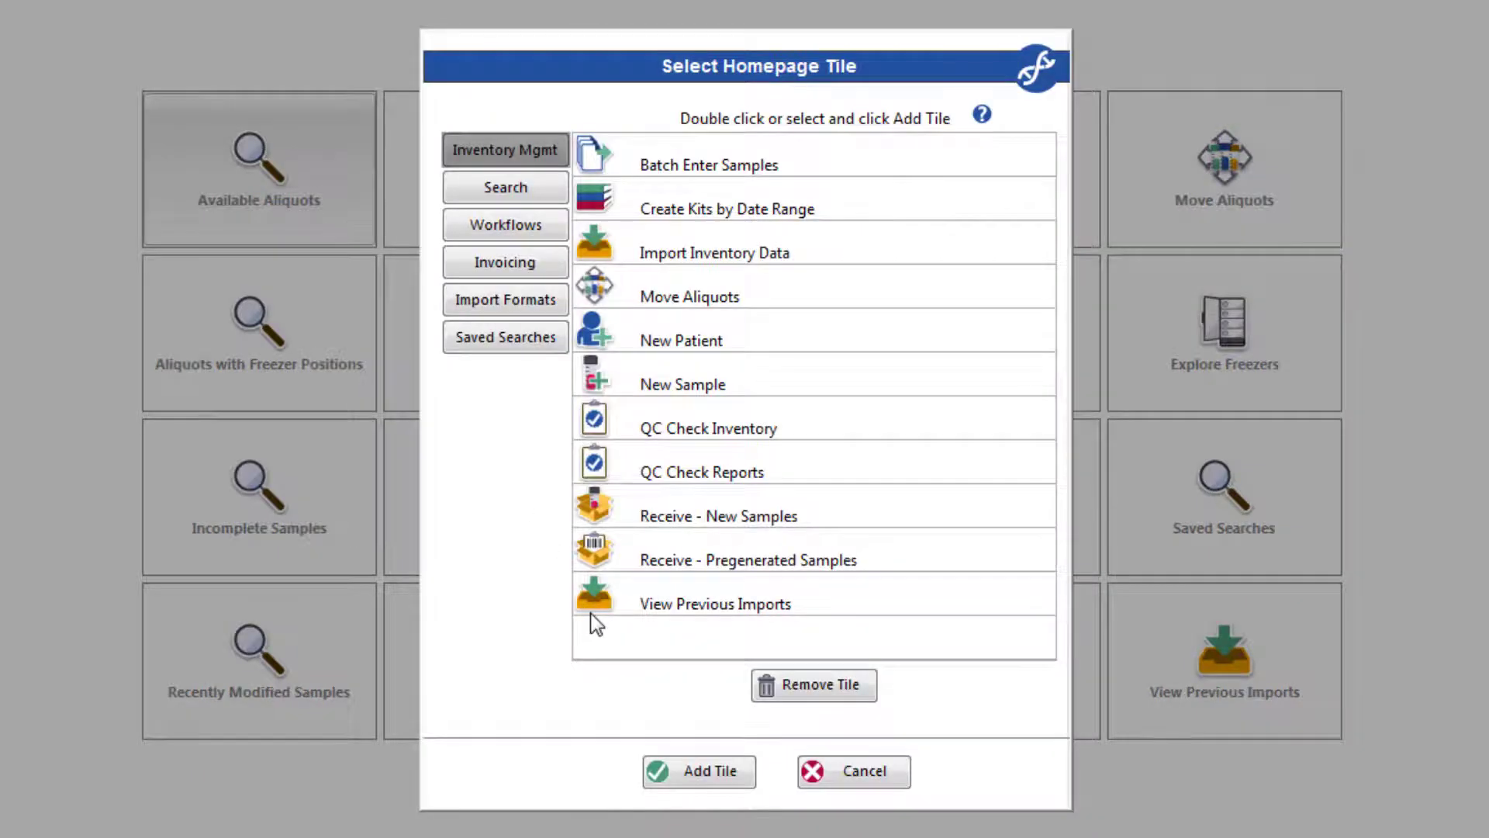
click(850, 691)
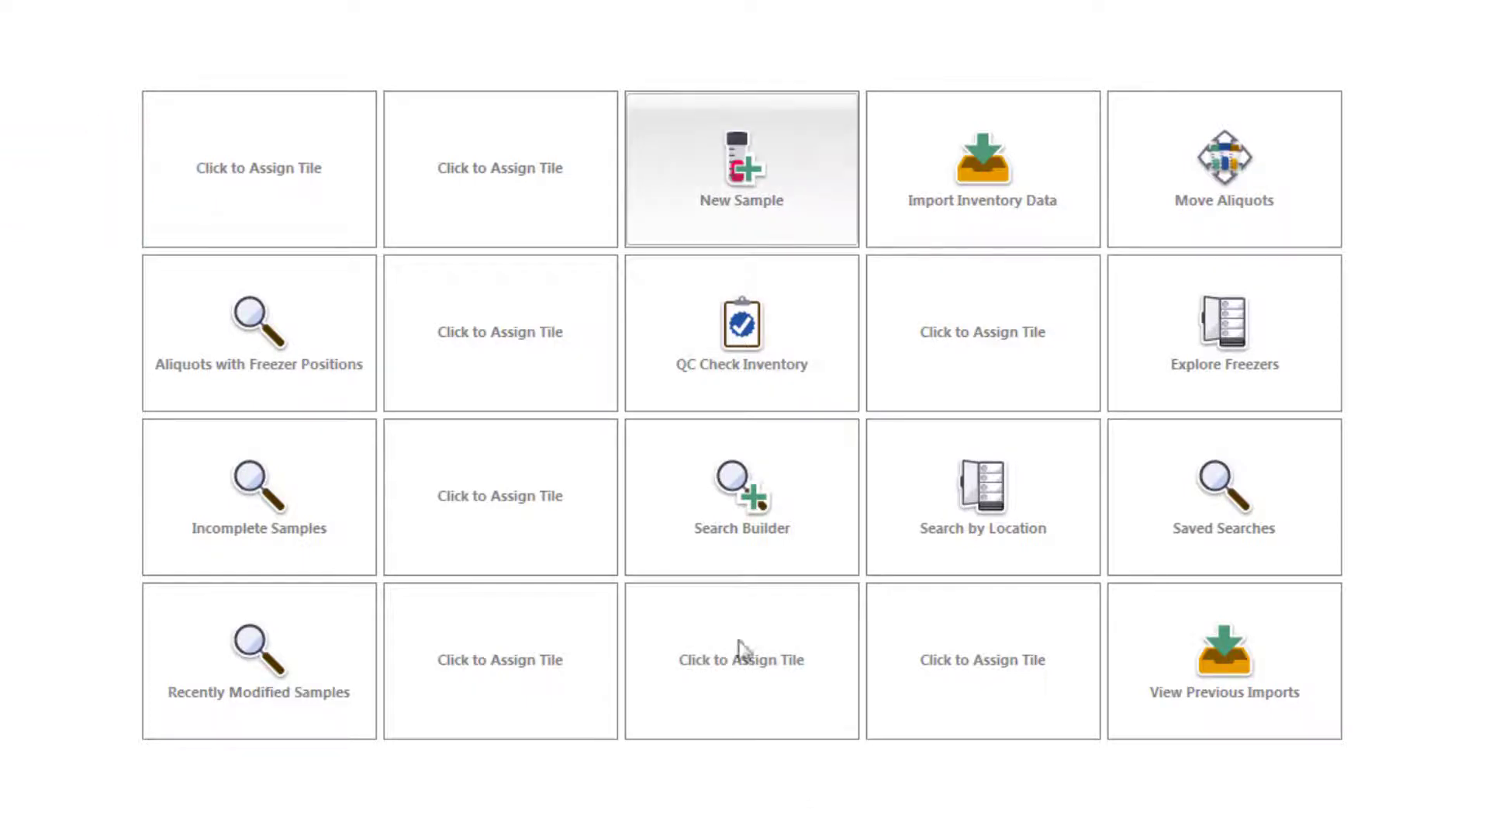
- Assign New Sample to the second slot of the first row and New Patient to the third
click(500, 155)
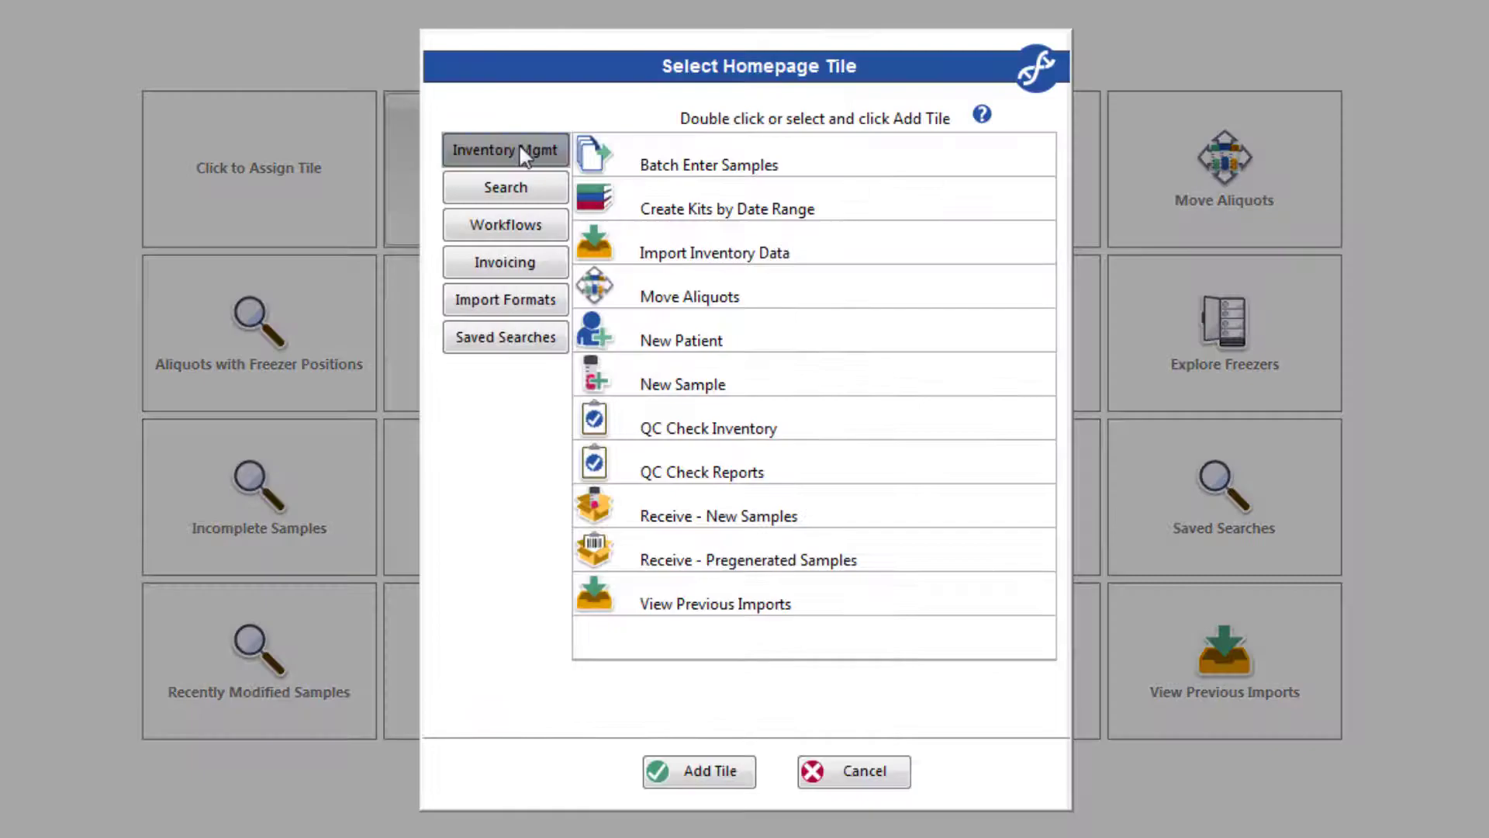
click(689, 378)
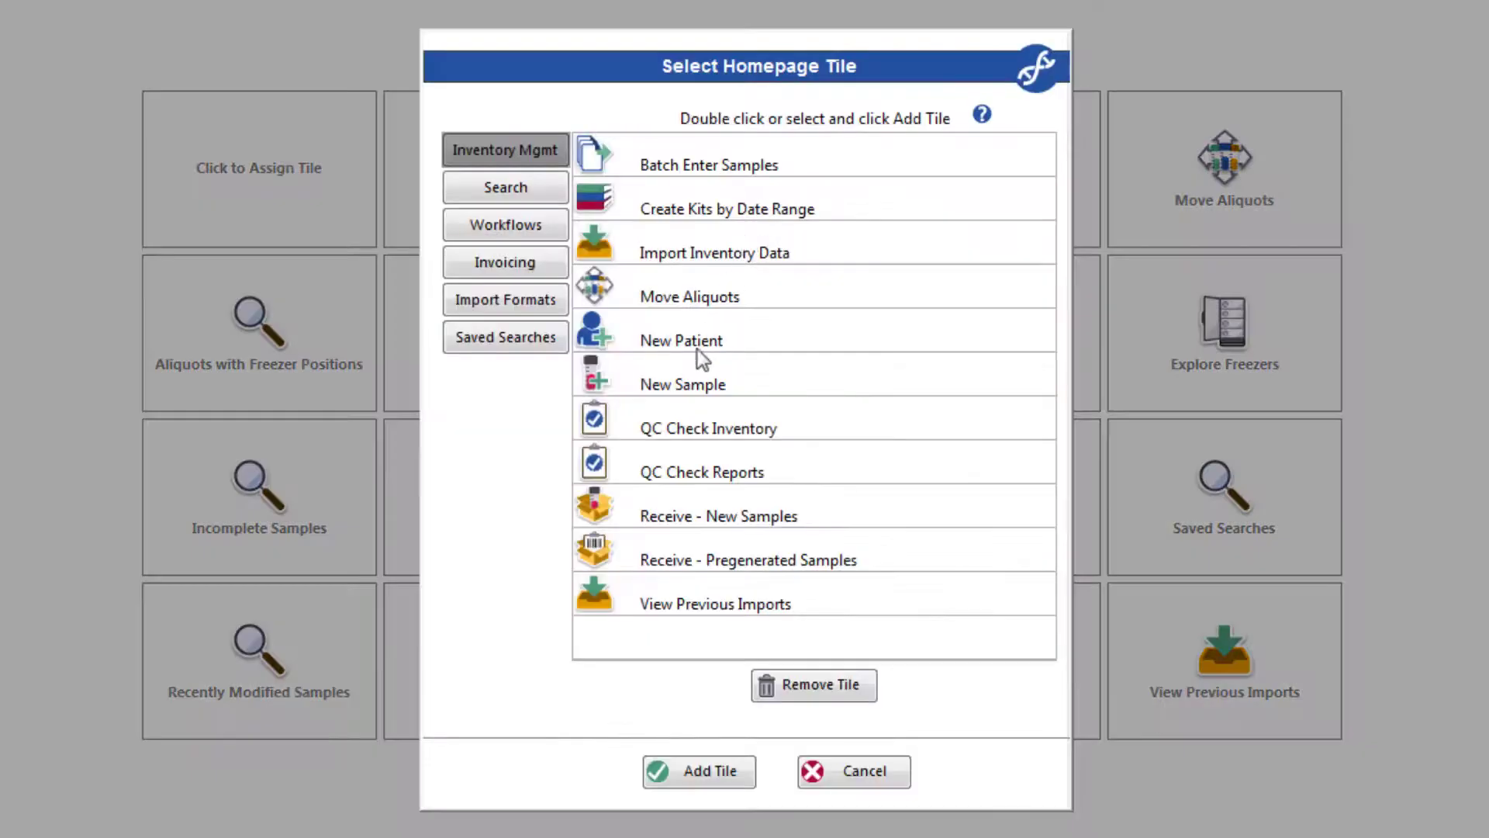
double_click(696, 349)
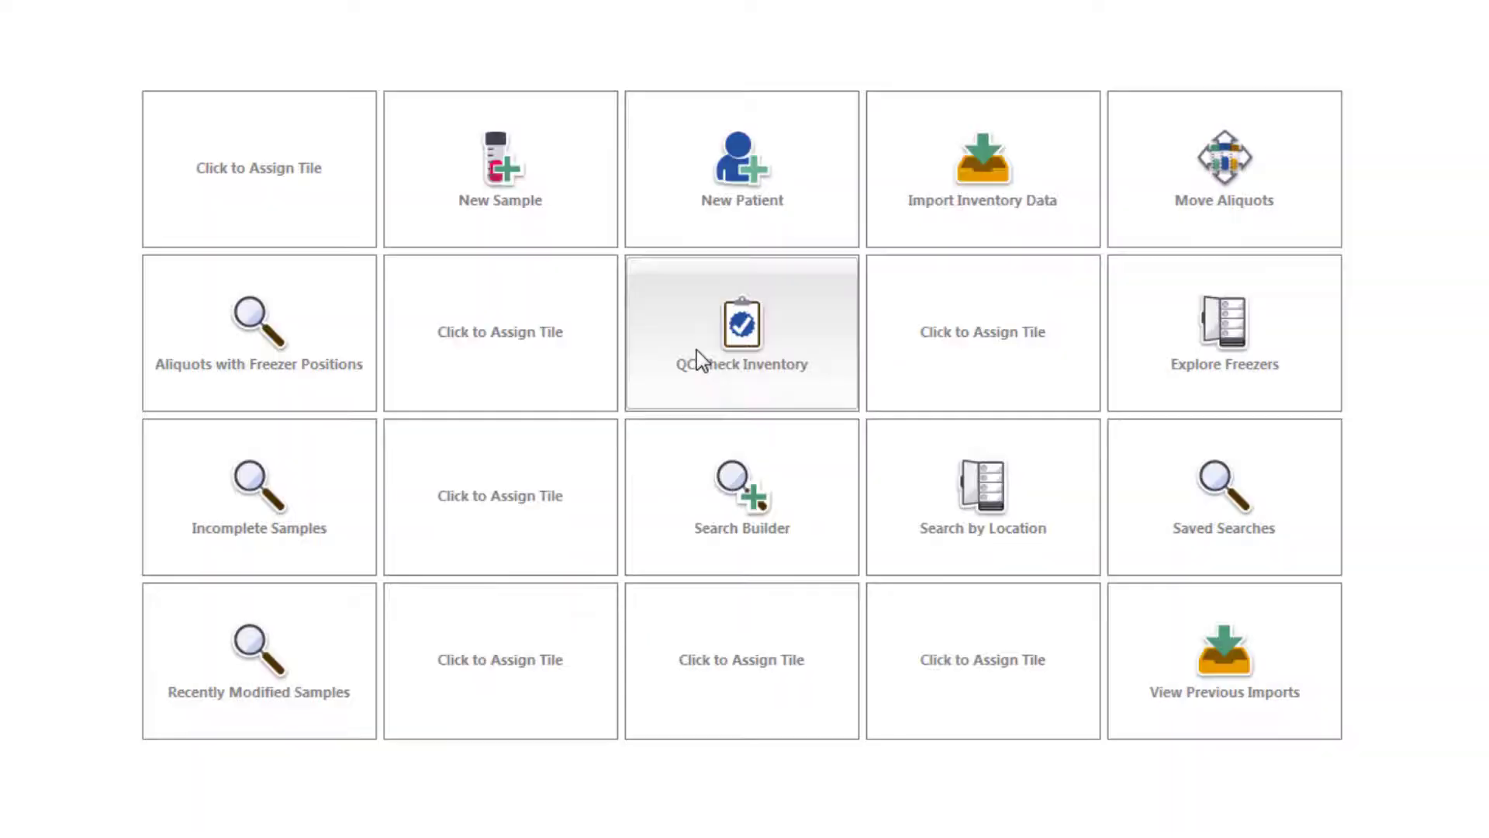
- Assign the Explore Freezers search tile to the empty second slot of the second row
click(589, 305)
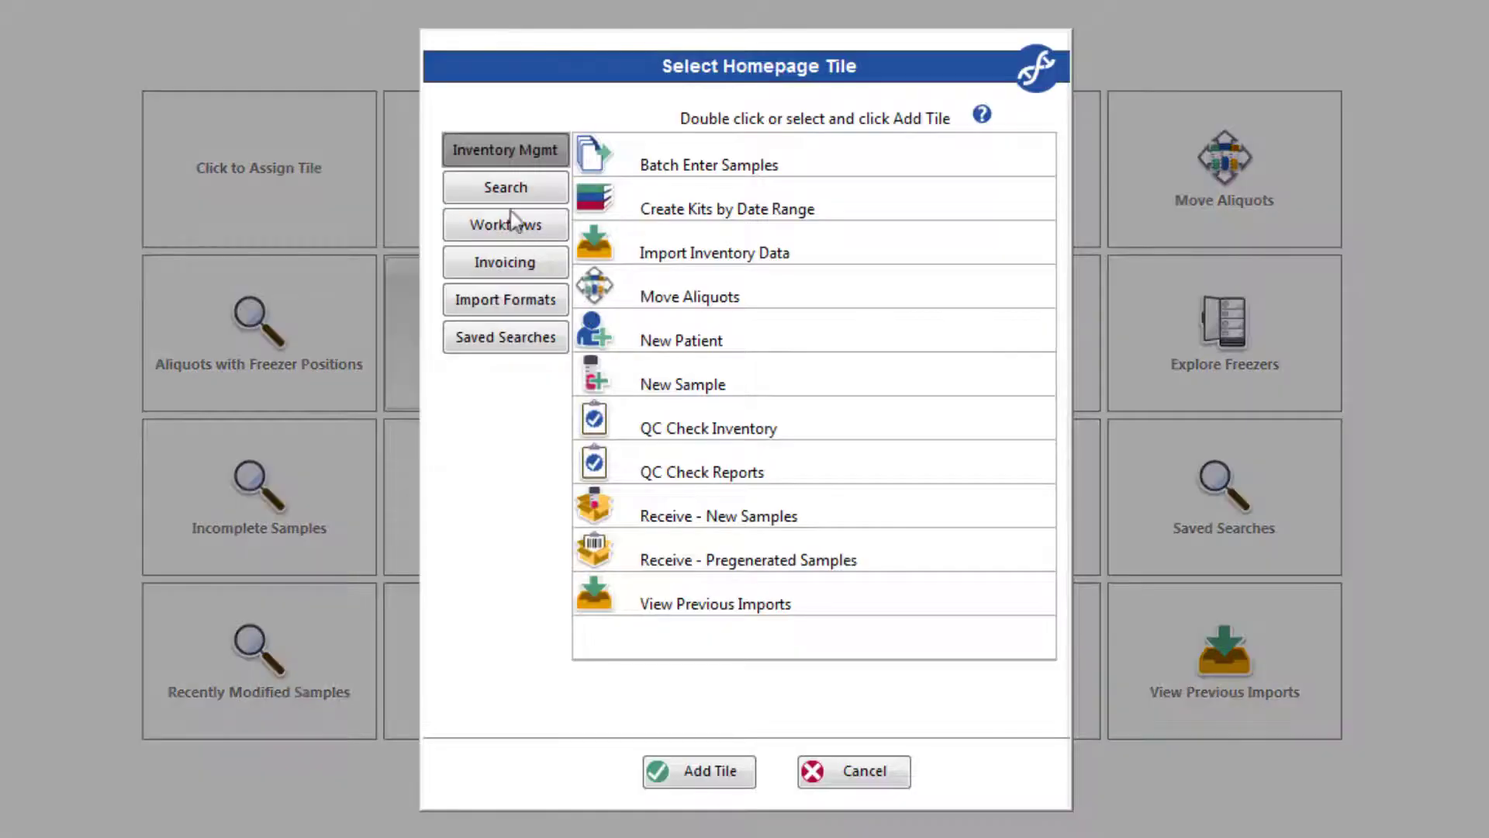
click(510, 180)
double_click(709, 167)
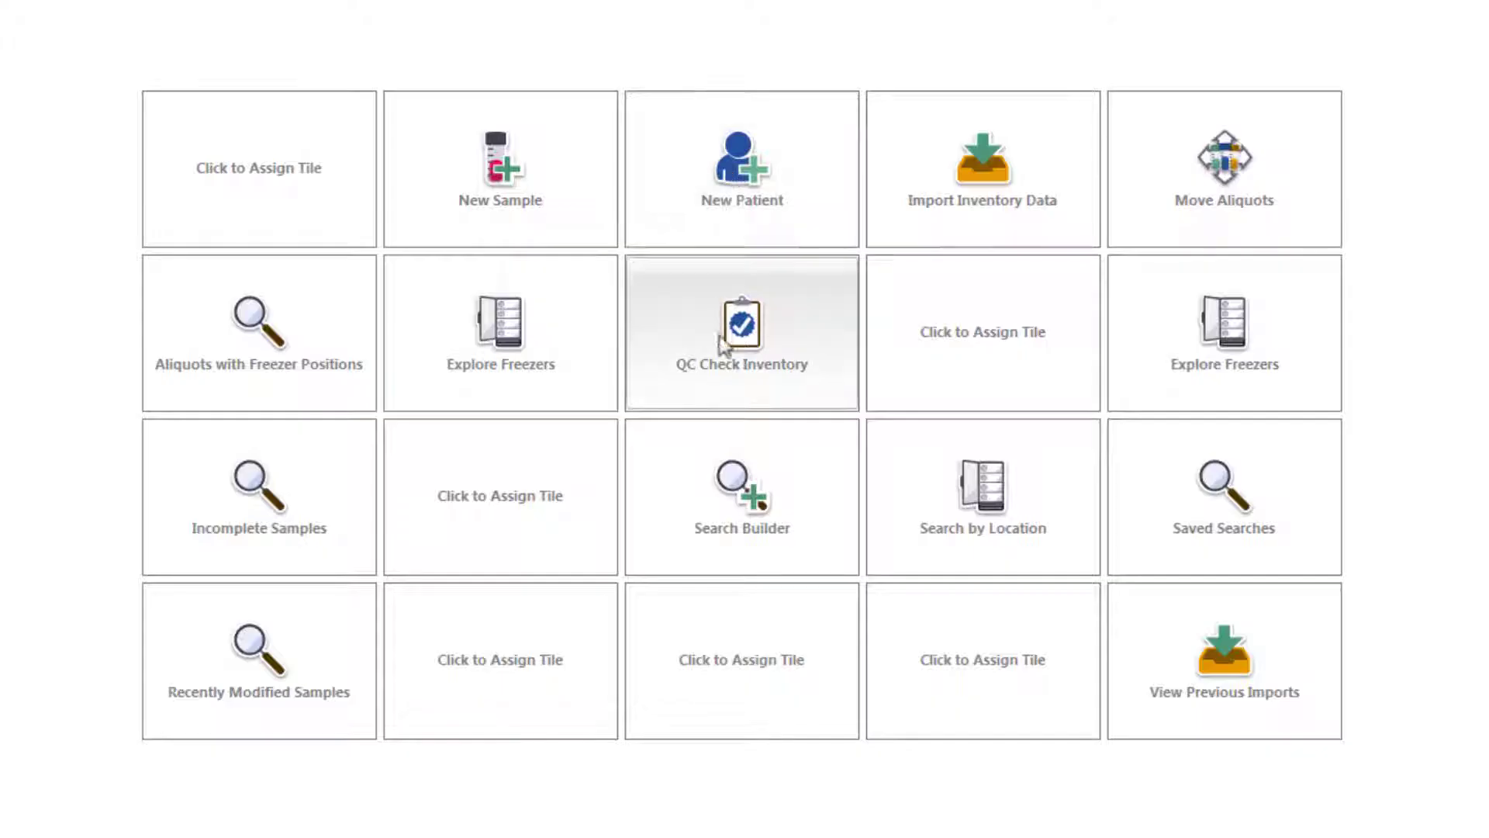
- Replace the QC Check Inventory tile with Saved Searches and save the private homepage
click(714, 340)
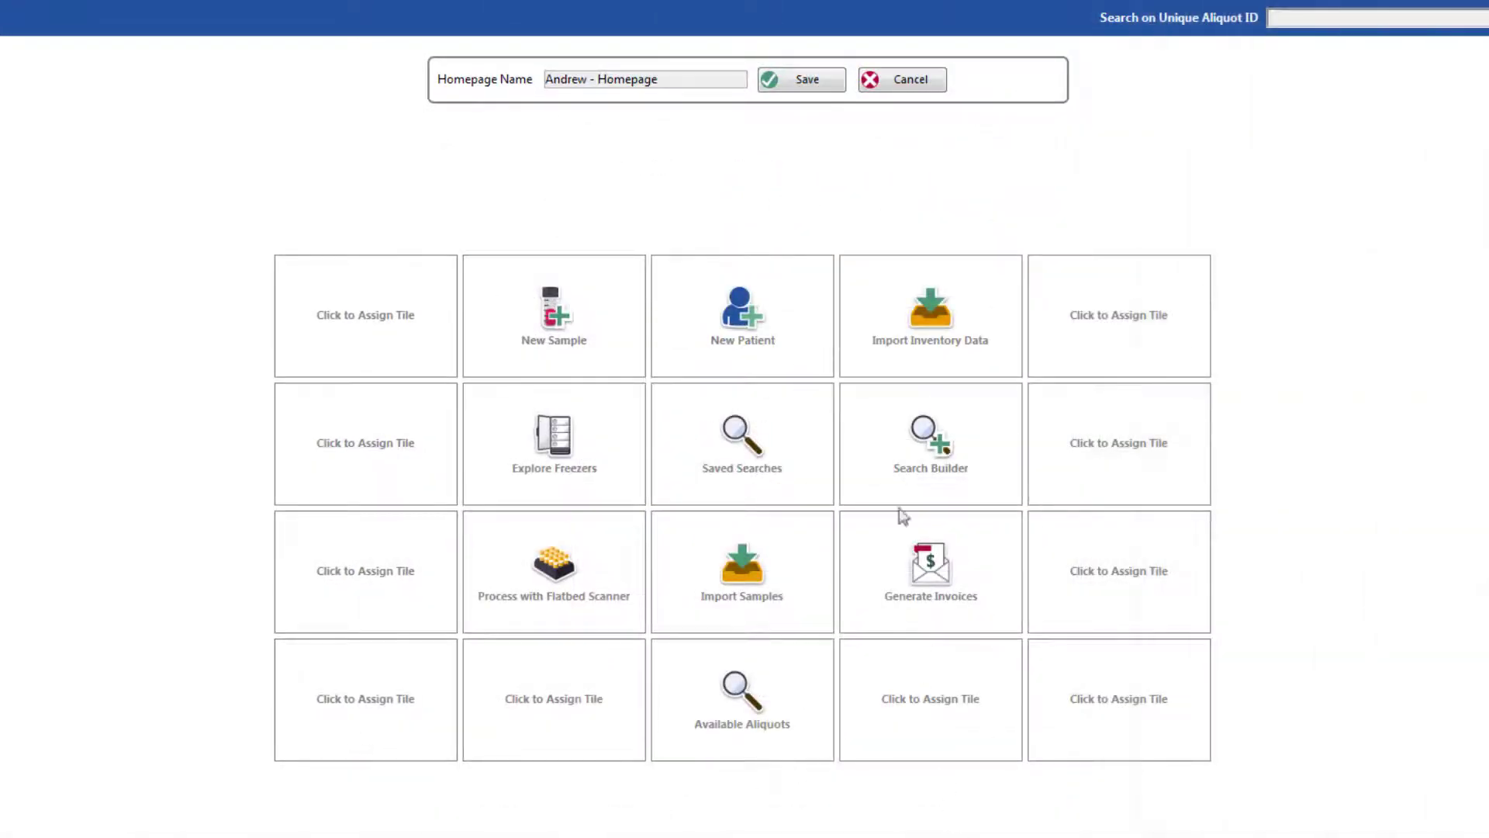
click(806, 90)
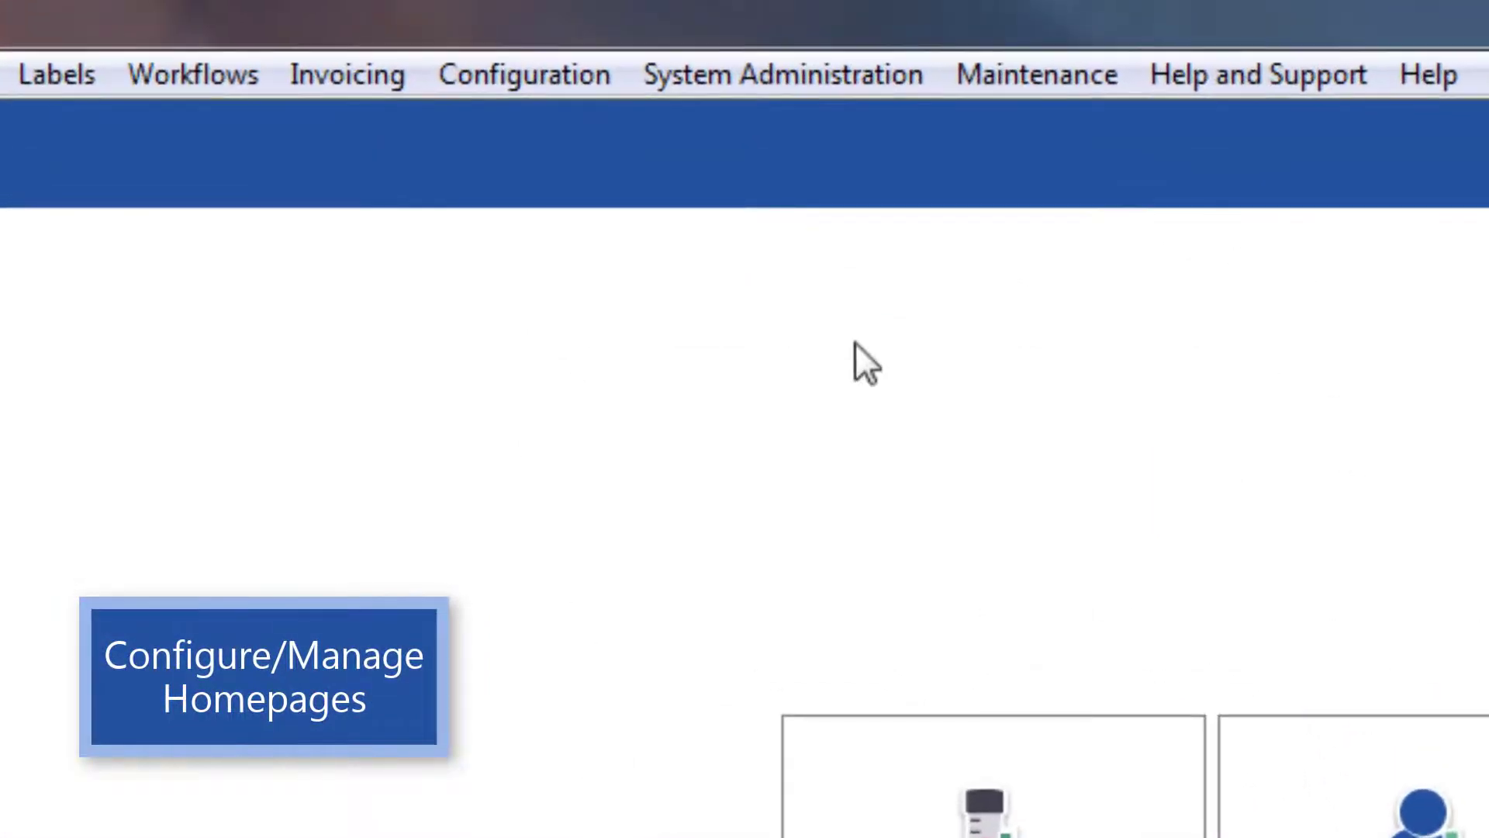
- Open the homepage configuration and compare the lists of public and private homepages
click(467, 88)
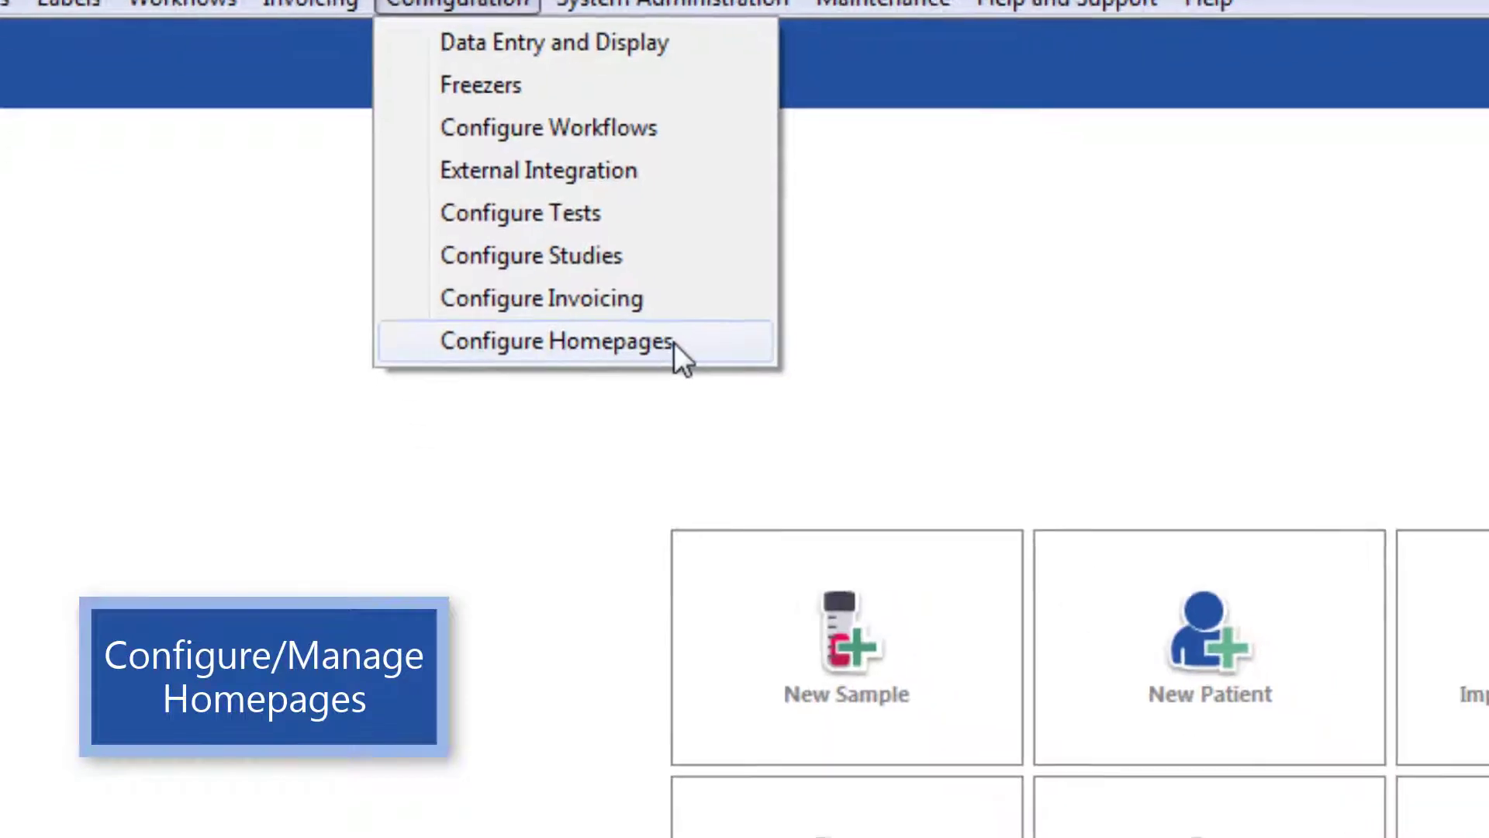
click(644, 487)
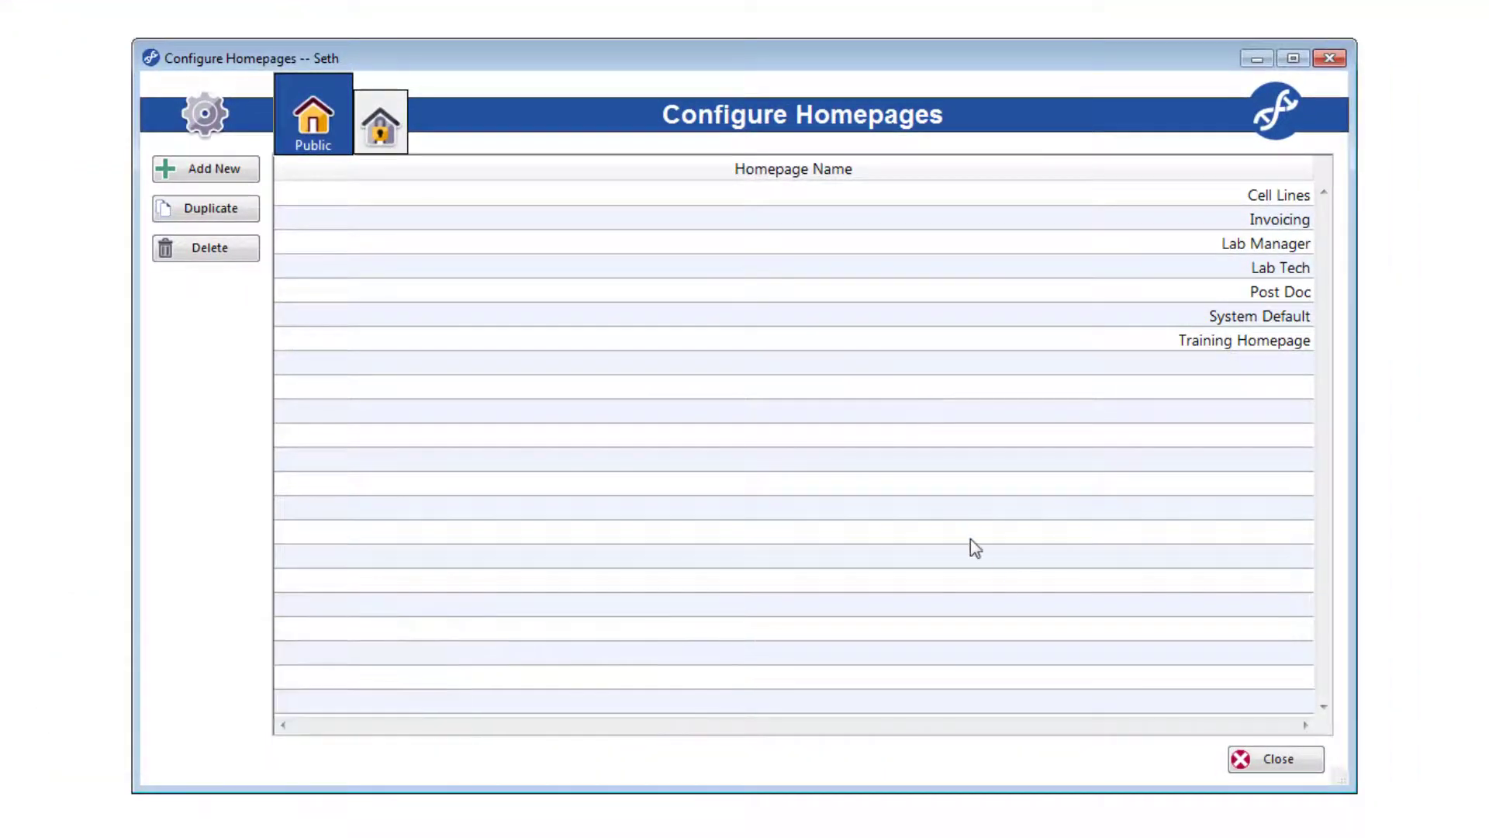
click(385, 146)
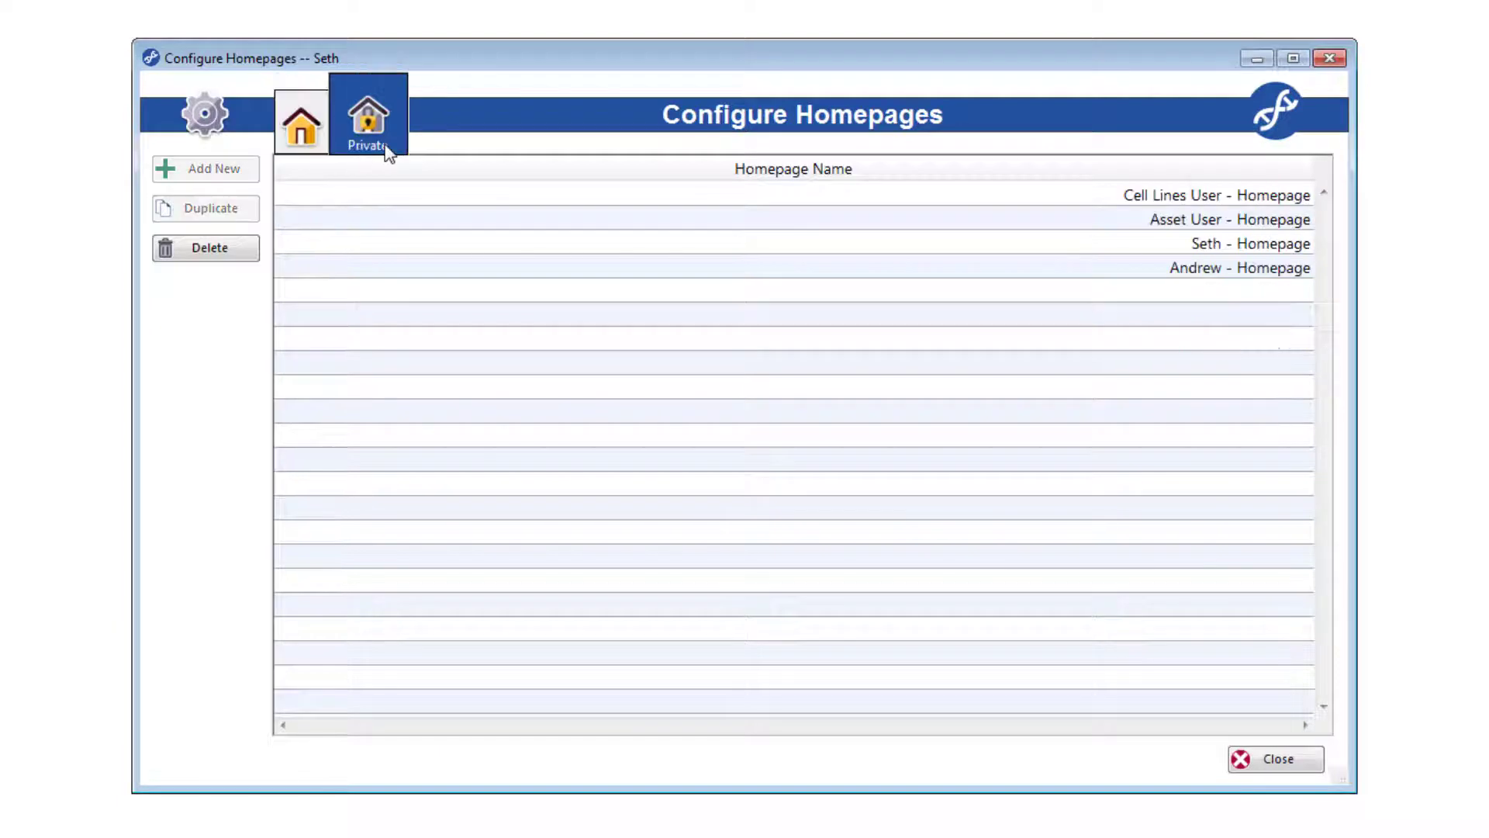
click(286, 144)
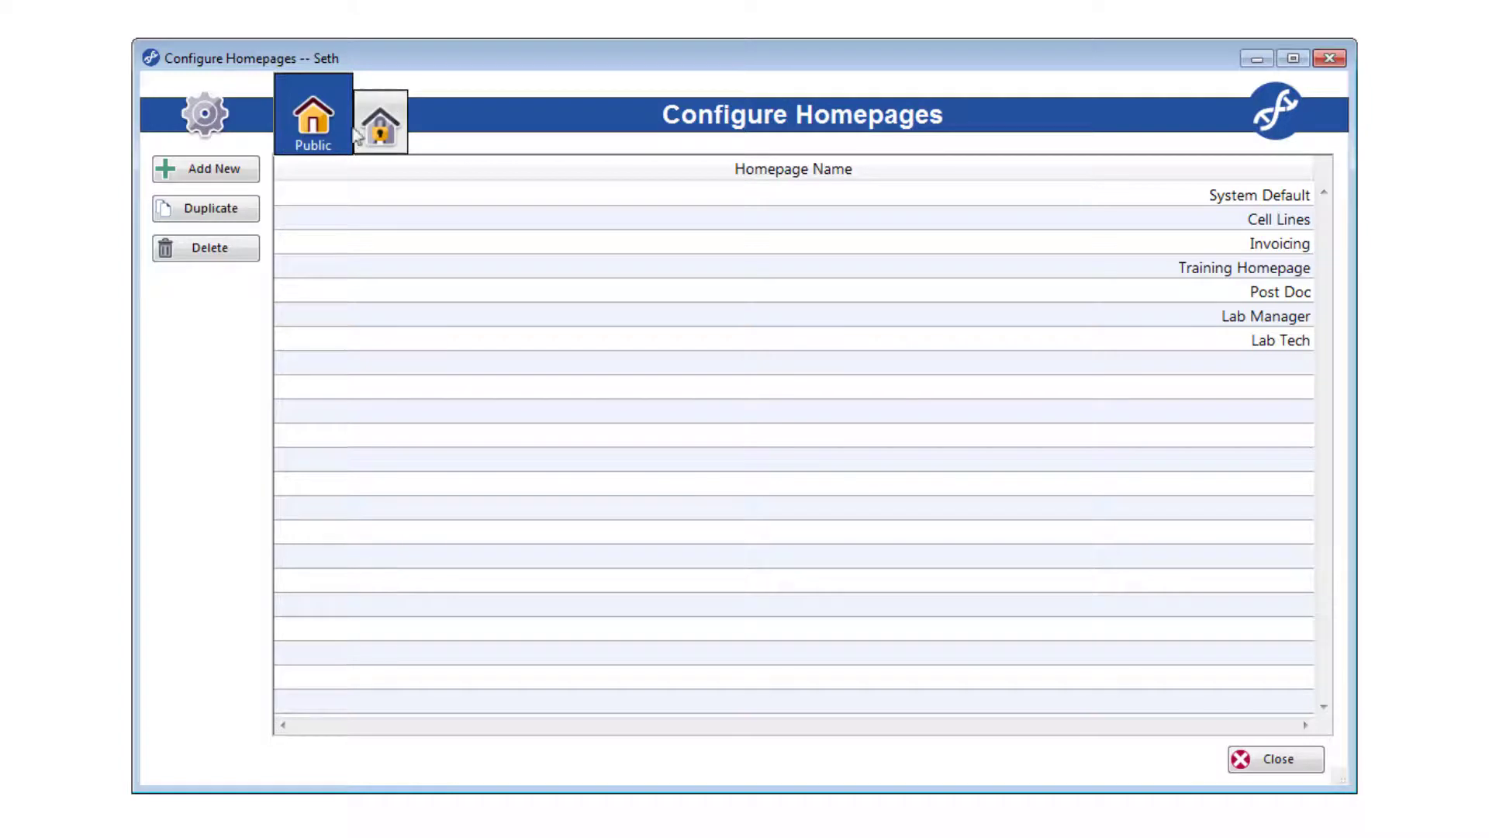
click(395, 124)
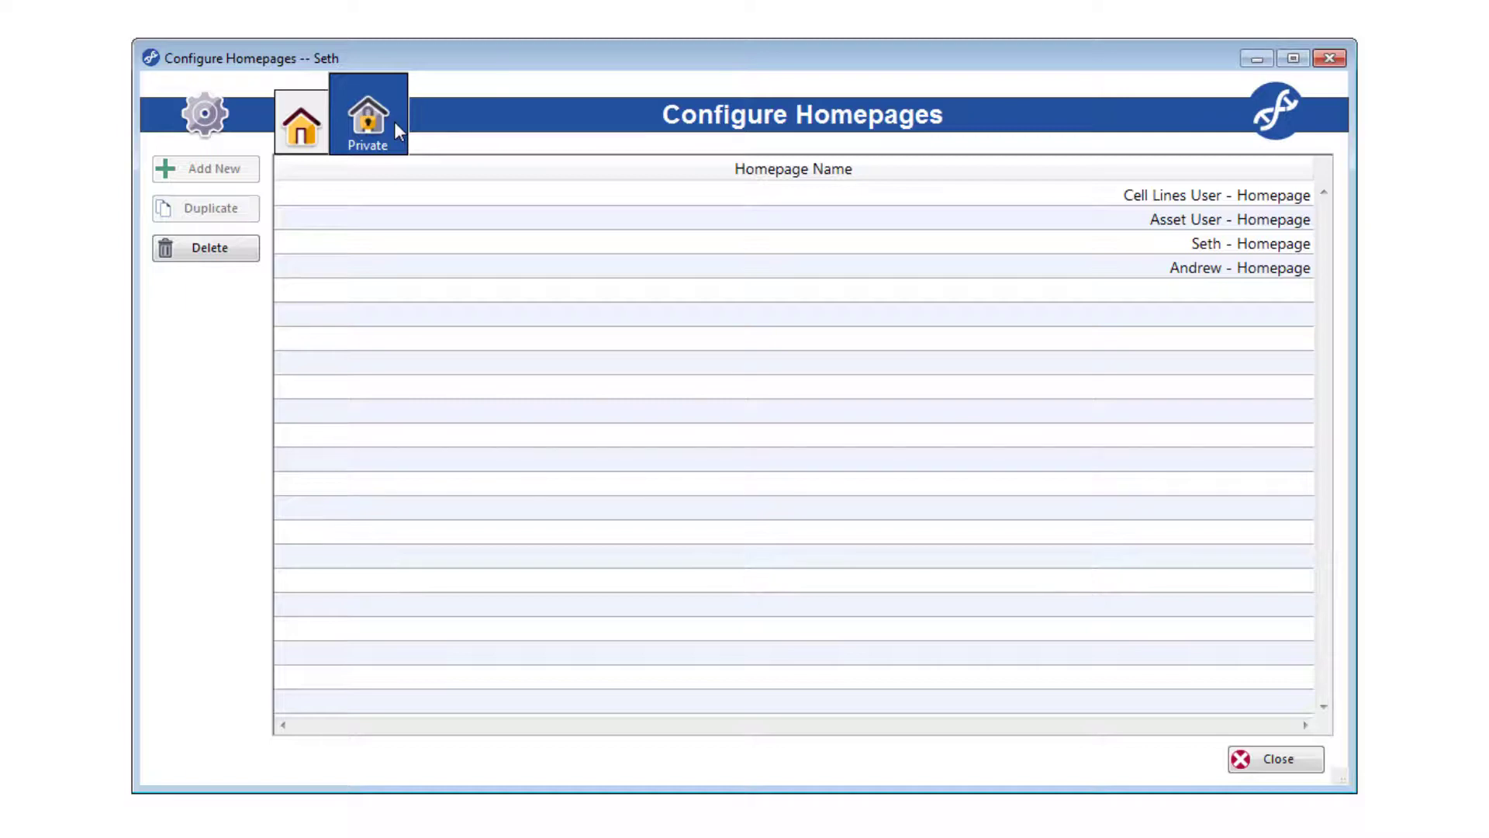
click(295, 126)
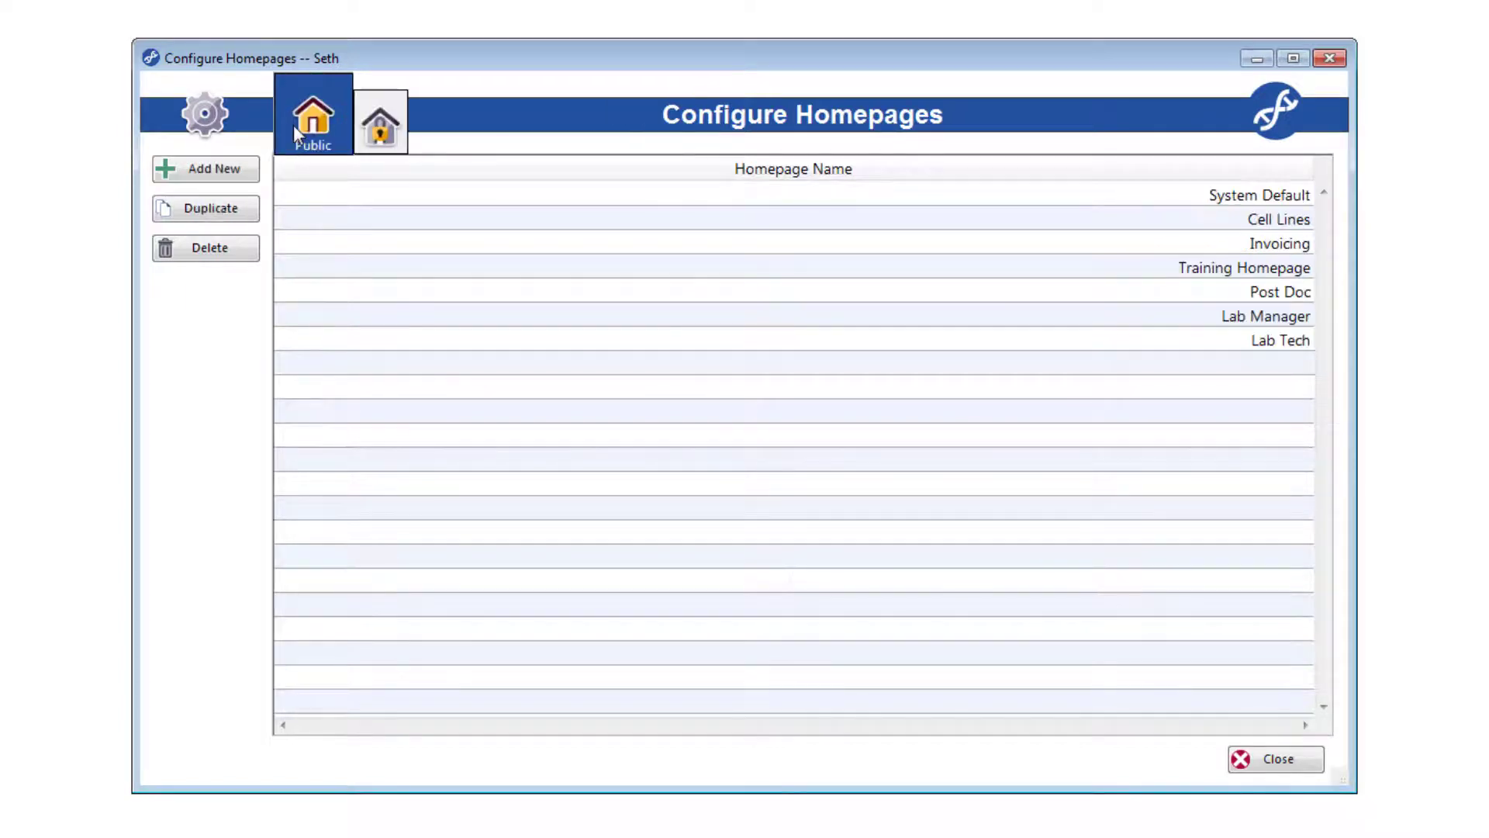
- Add a new public homepage named Training Homepage 2 and assign search, import, freezer and sample tiles to its slots
click(207, 170)
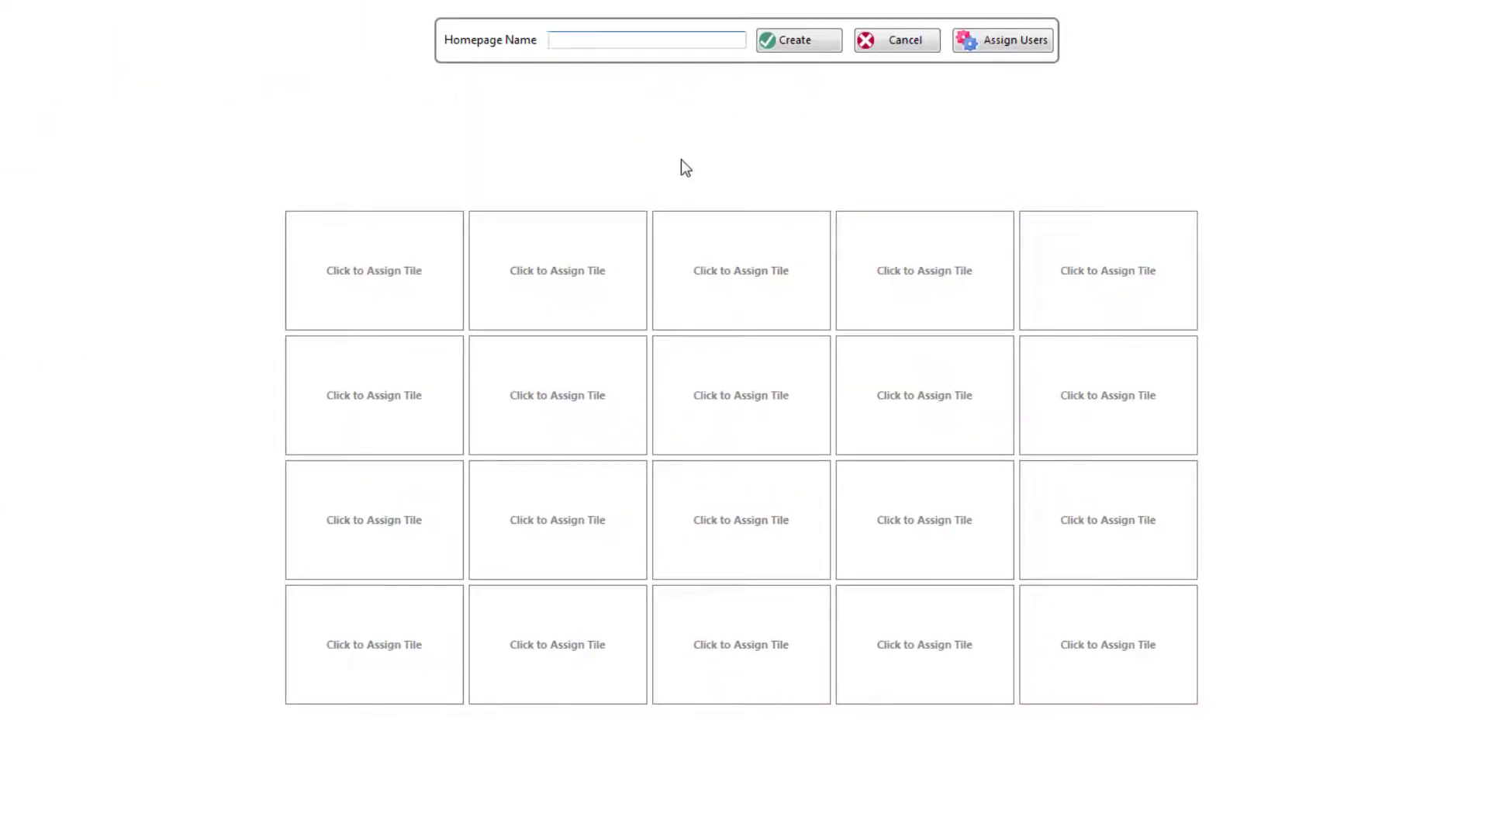
click(670, 42)
text(Training Homepage 2)
click(434, 267)
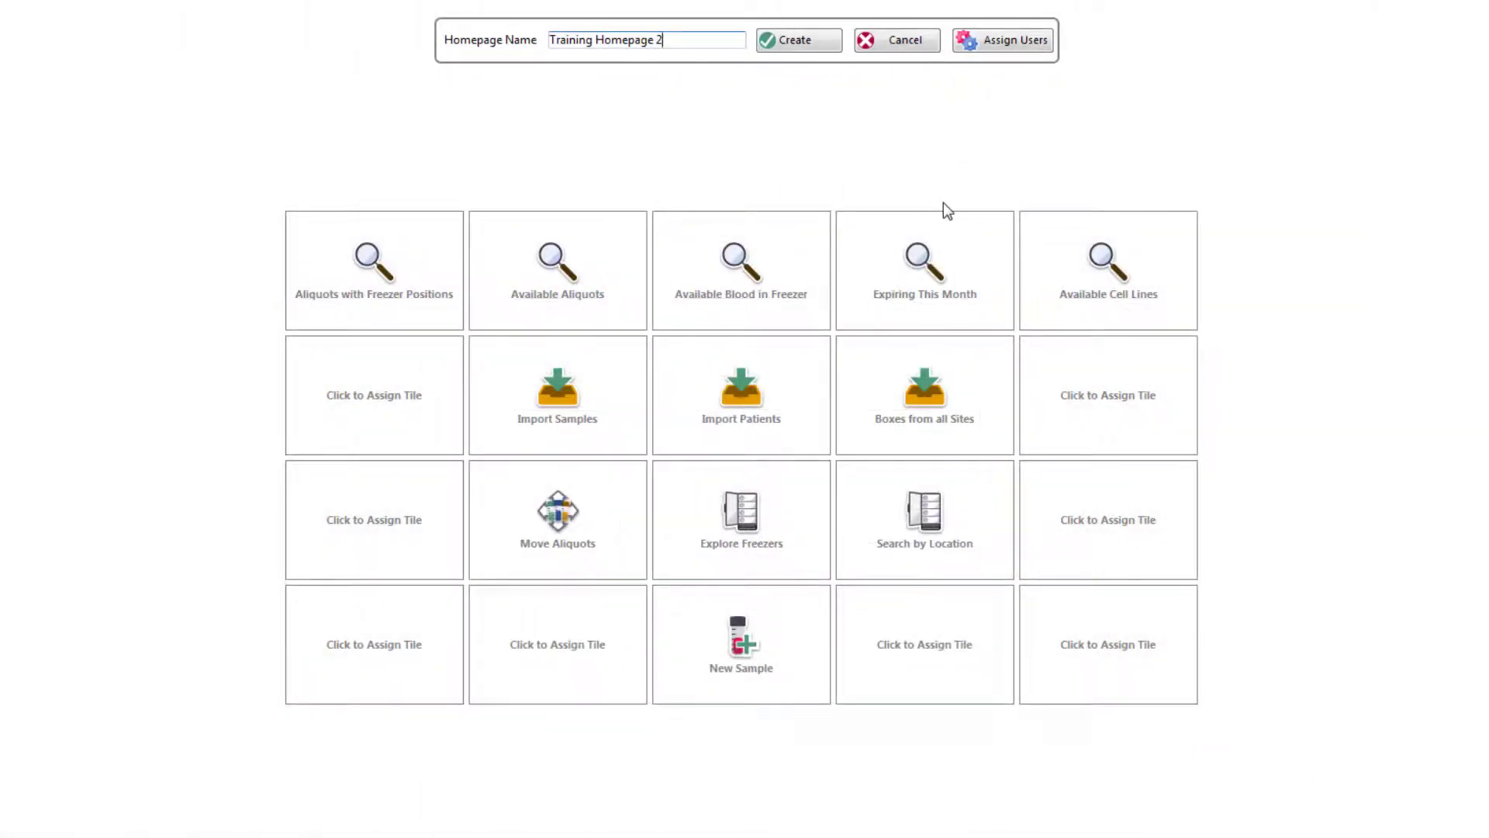
- Open the homepage's user assignment and mark Demo User and the users listed directly above and below it
click(1016, 48)
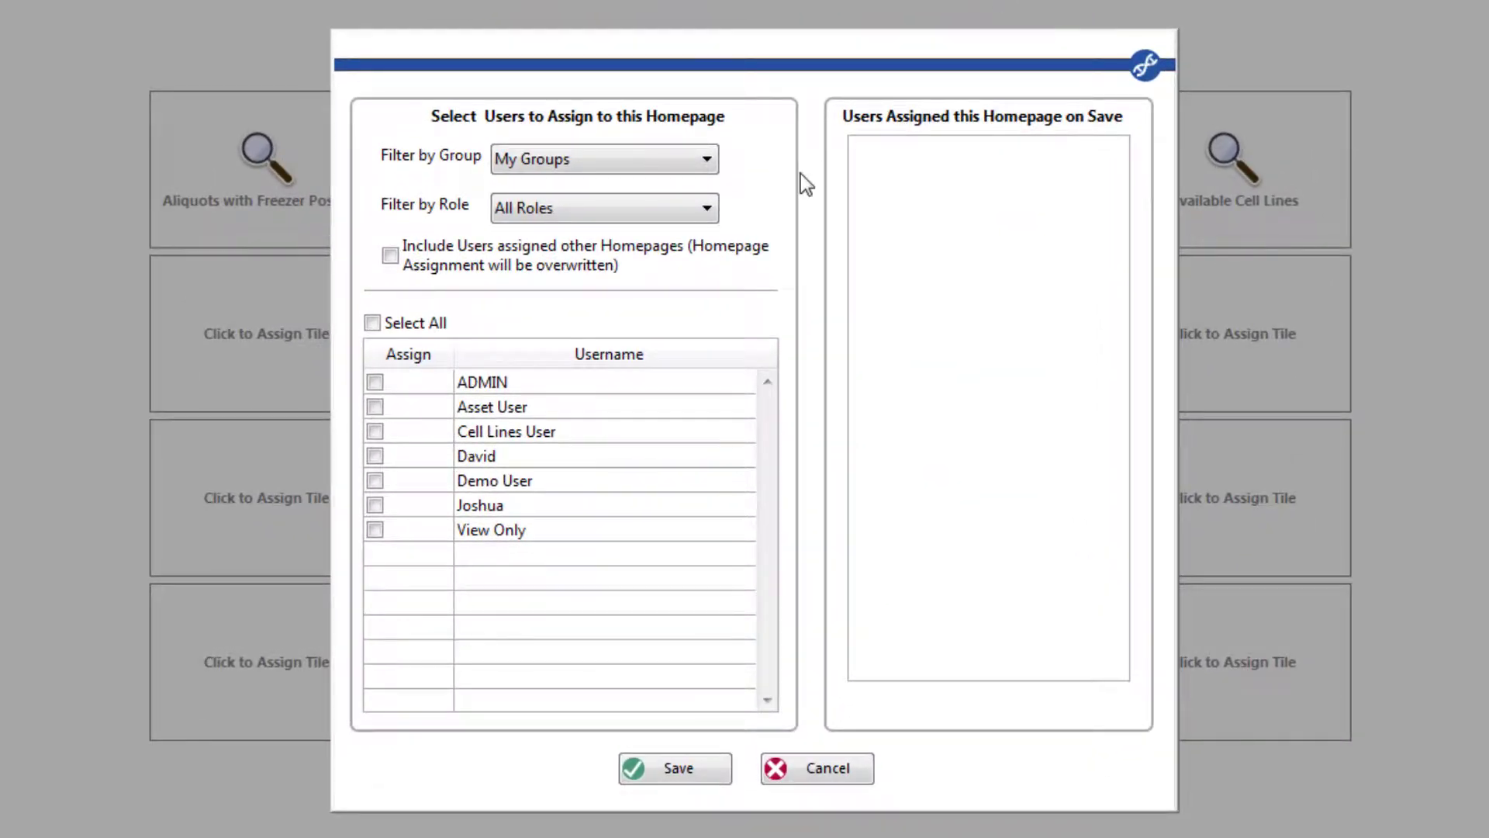
click(375, 457)
click(377, 501)
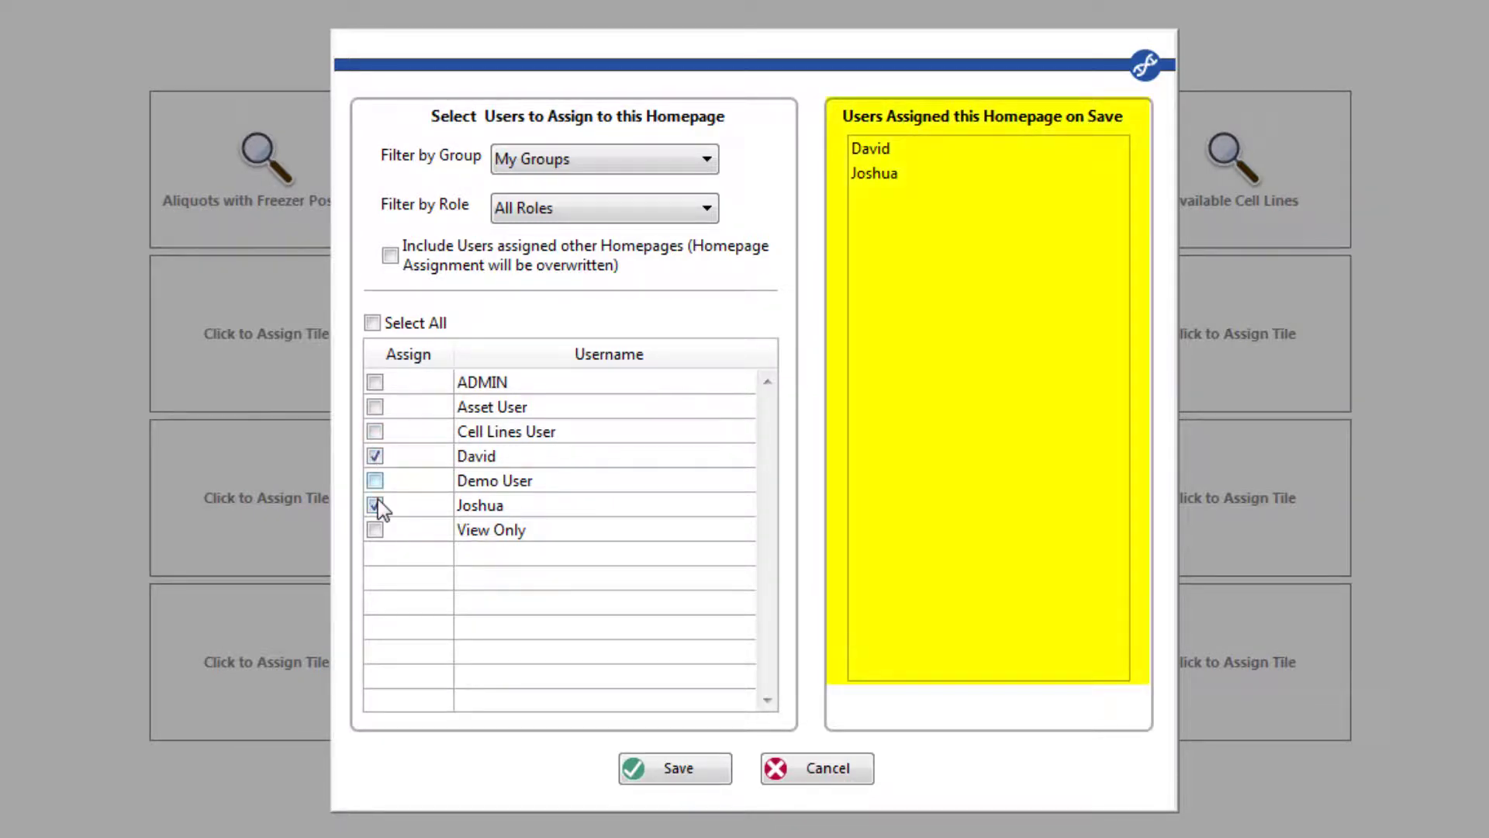
click(377, 481)
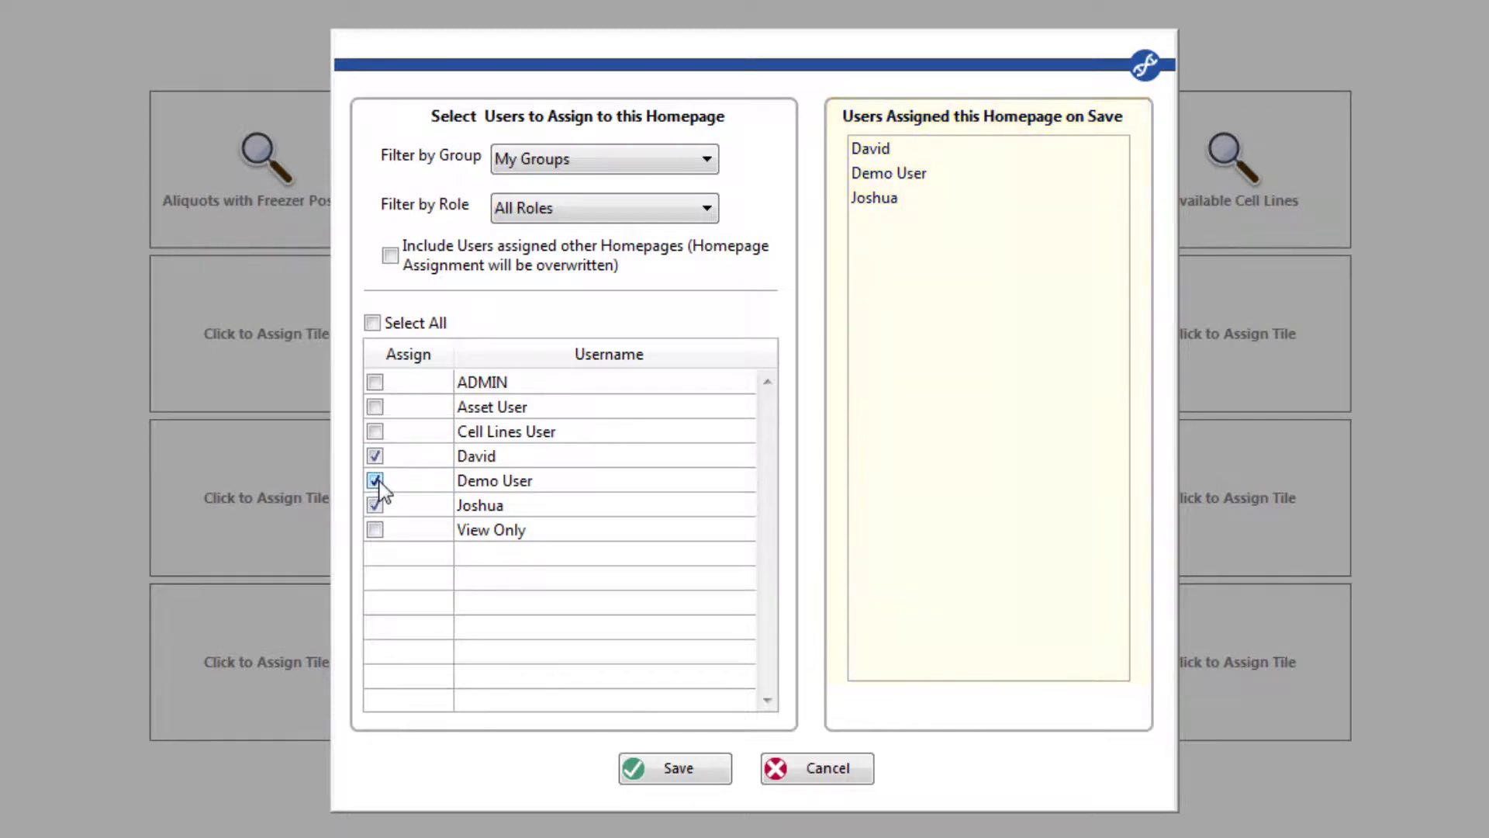
- Filter the assignable users by Asset Management Group and System Administrator role, and reset the filters to All Roles and My Groups
click(688, 170)
click(677, 206)
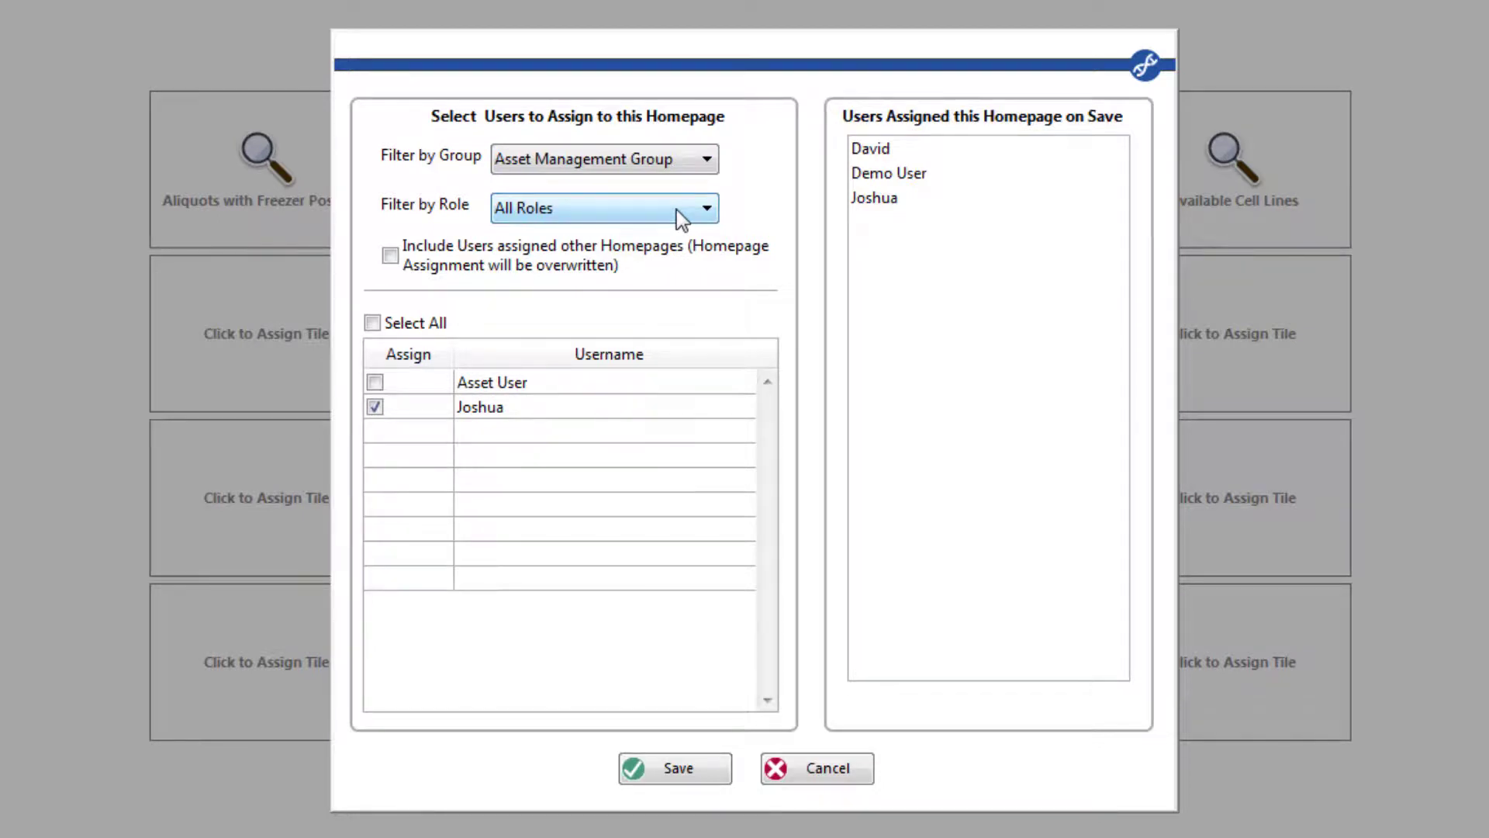
click(676, 210)
click(600, 274)
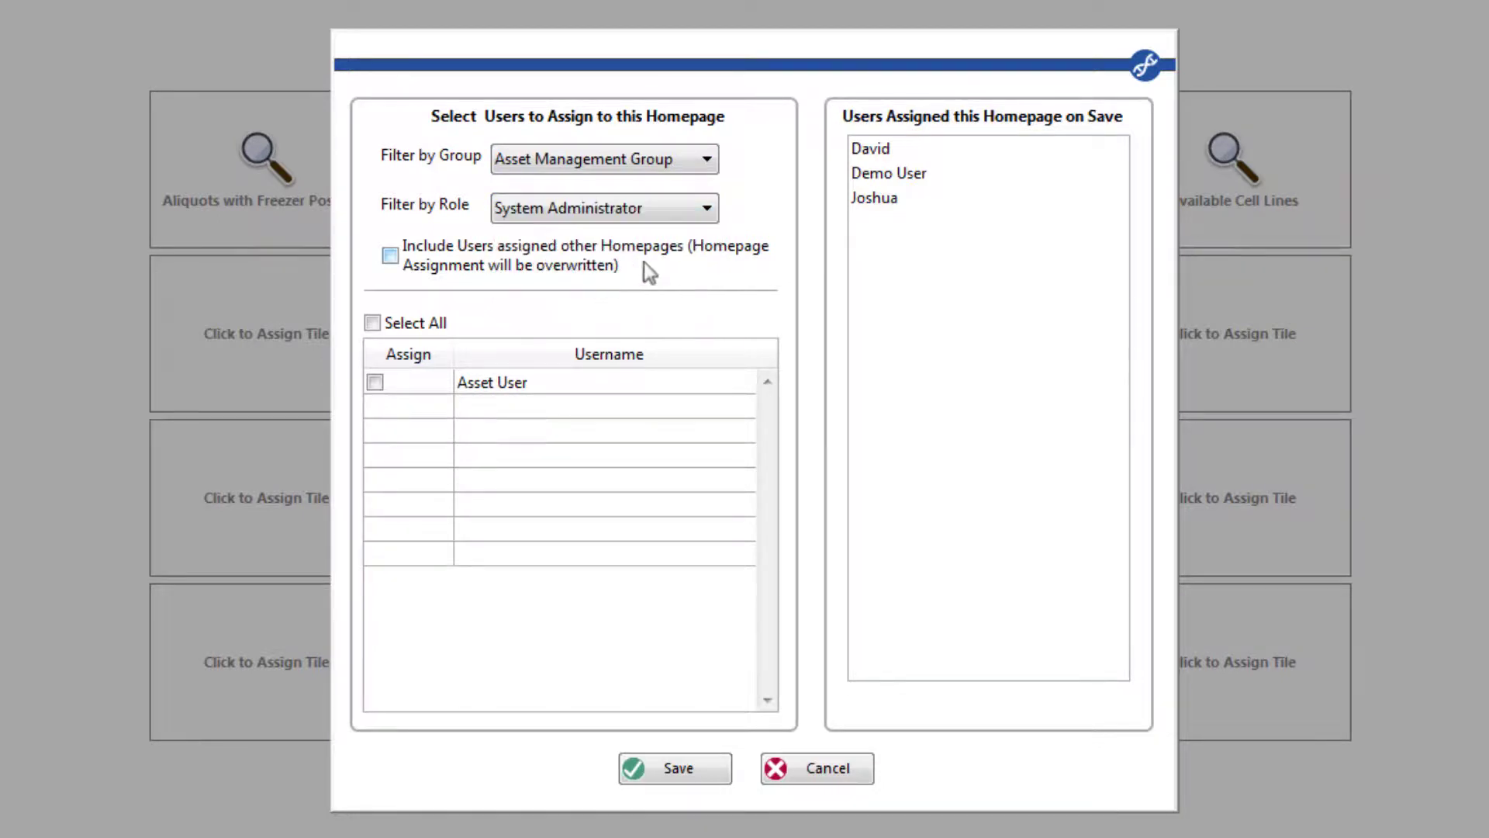
click(659, 217)
click(606, 231)
click(637, 155)
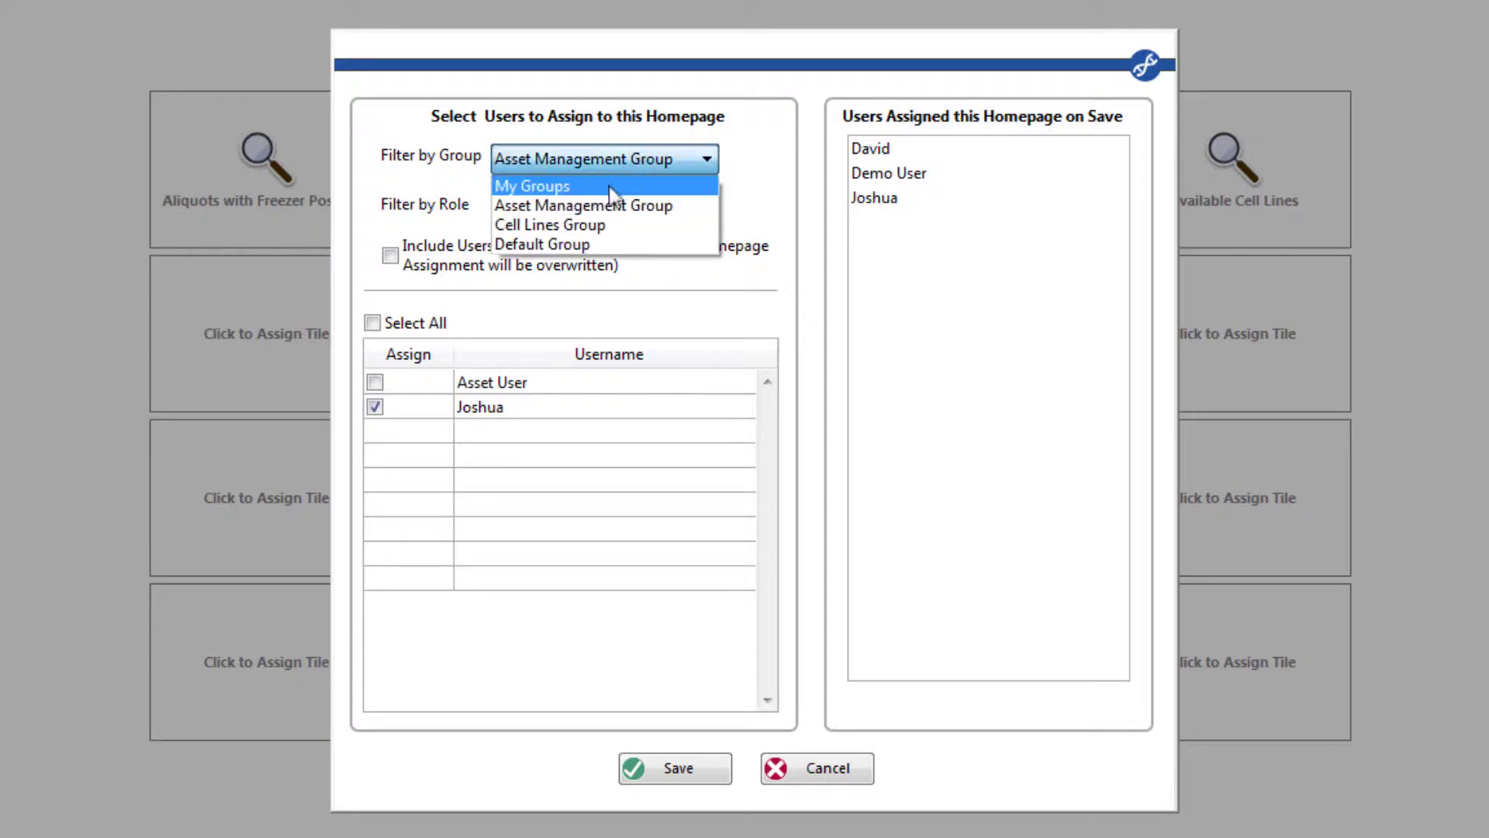
click(611, 188)
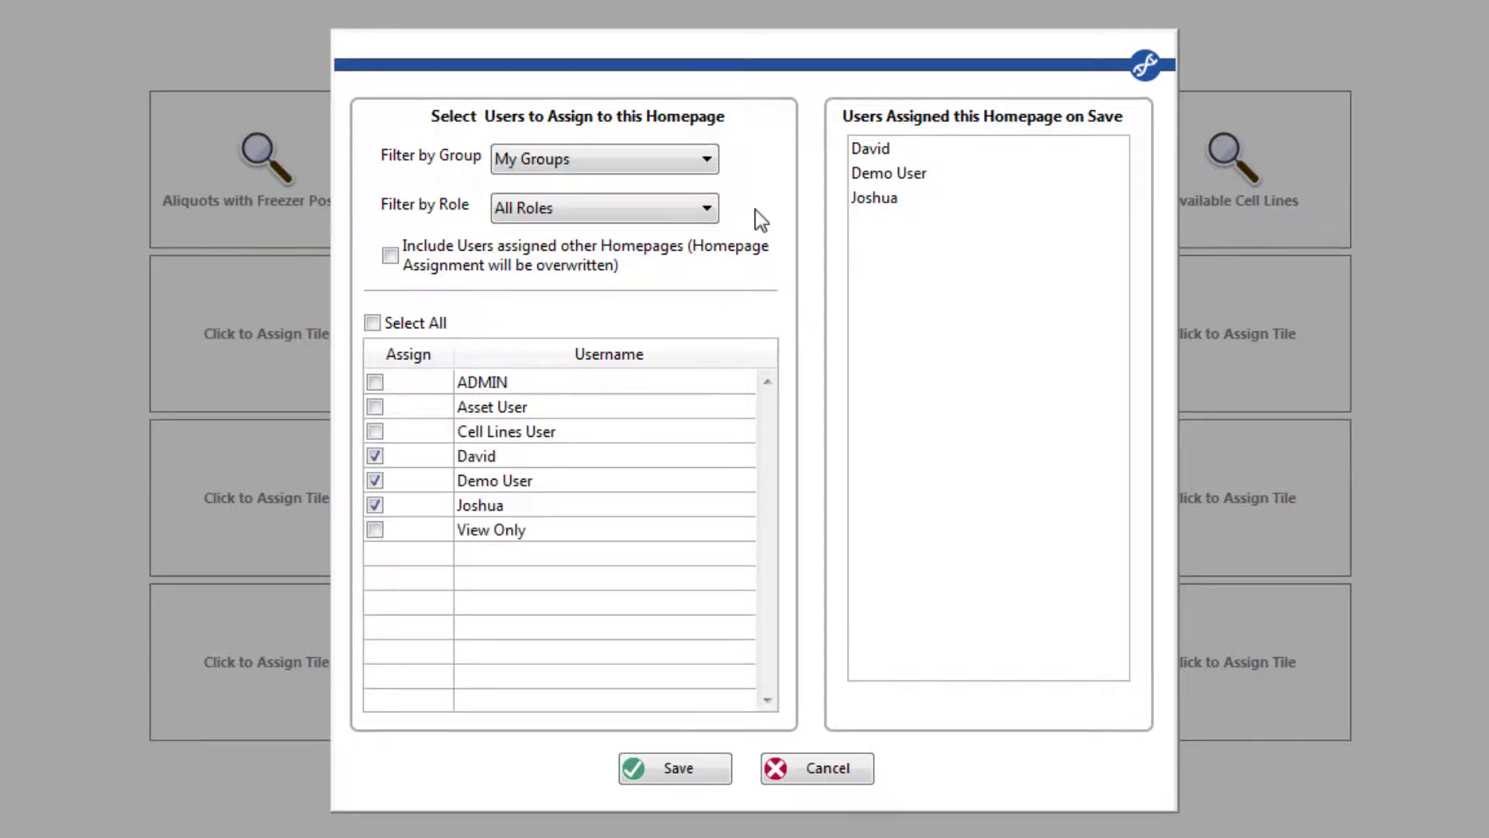
- Include users assigned other homepages and mark the second and eighth listed users for assignment
click(391, 256)
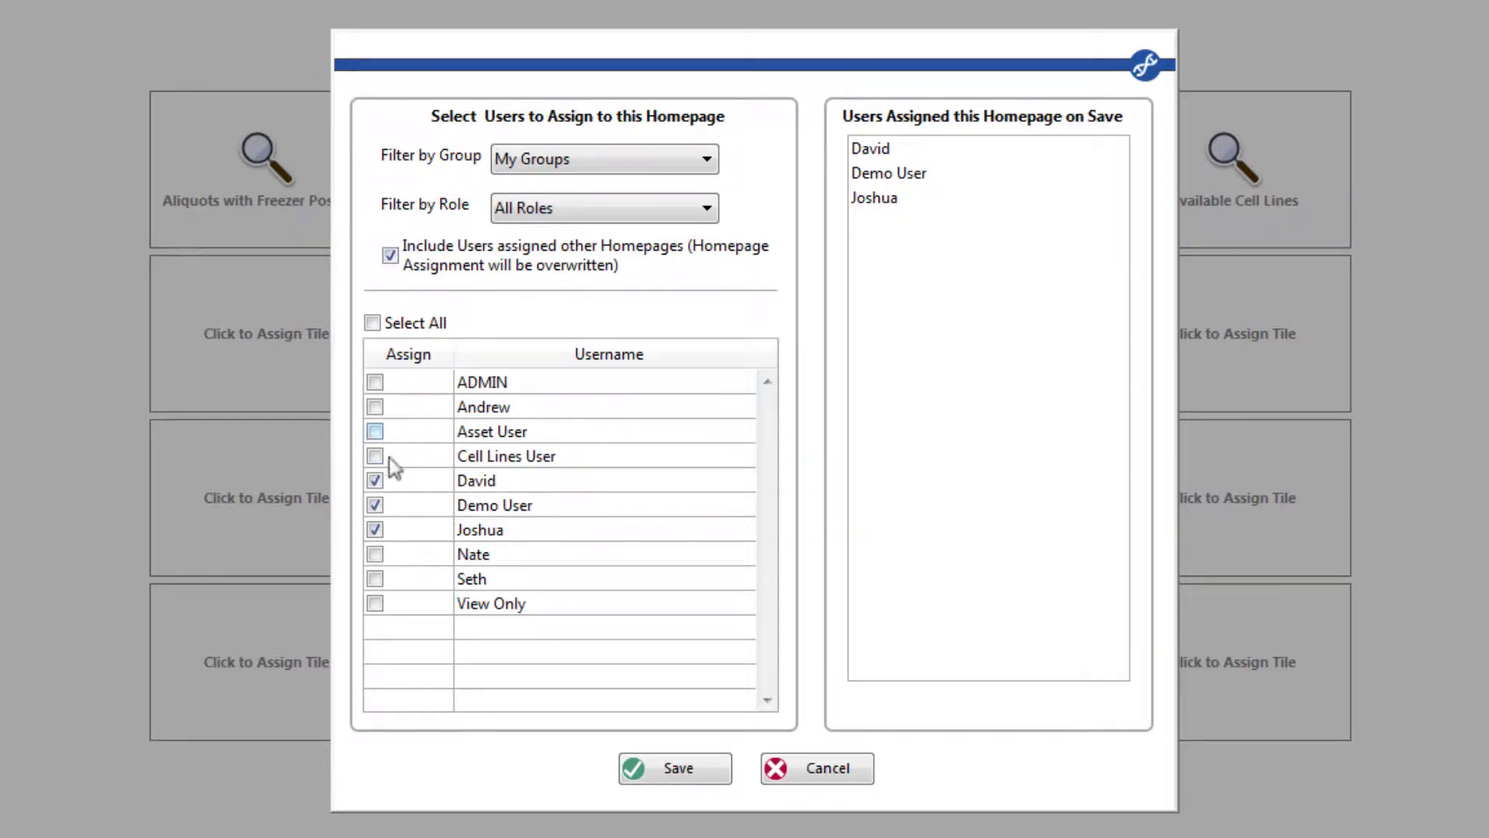
click(375, 408)
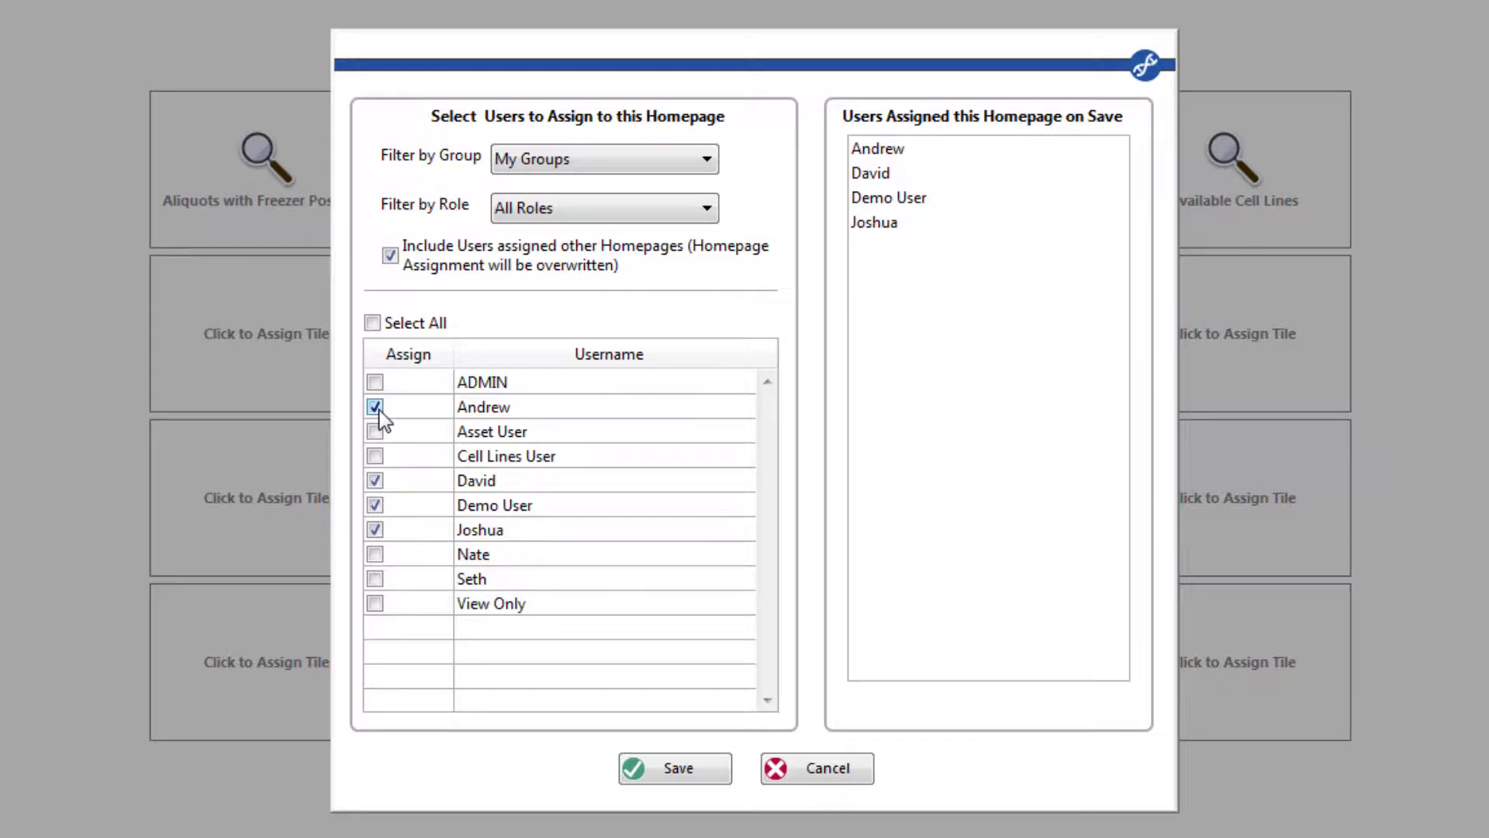
click(375, 555)
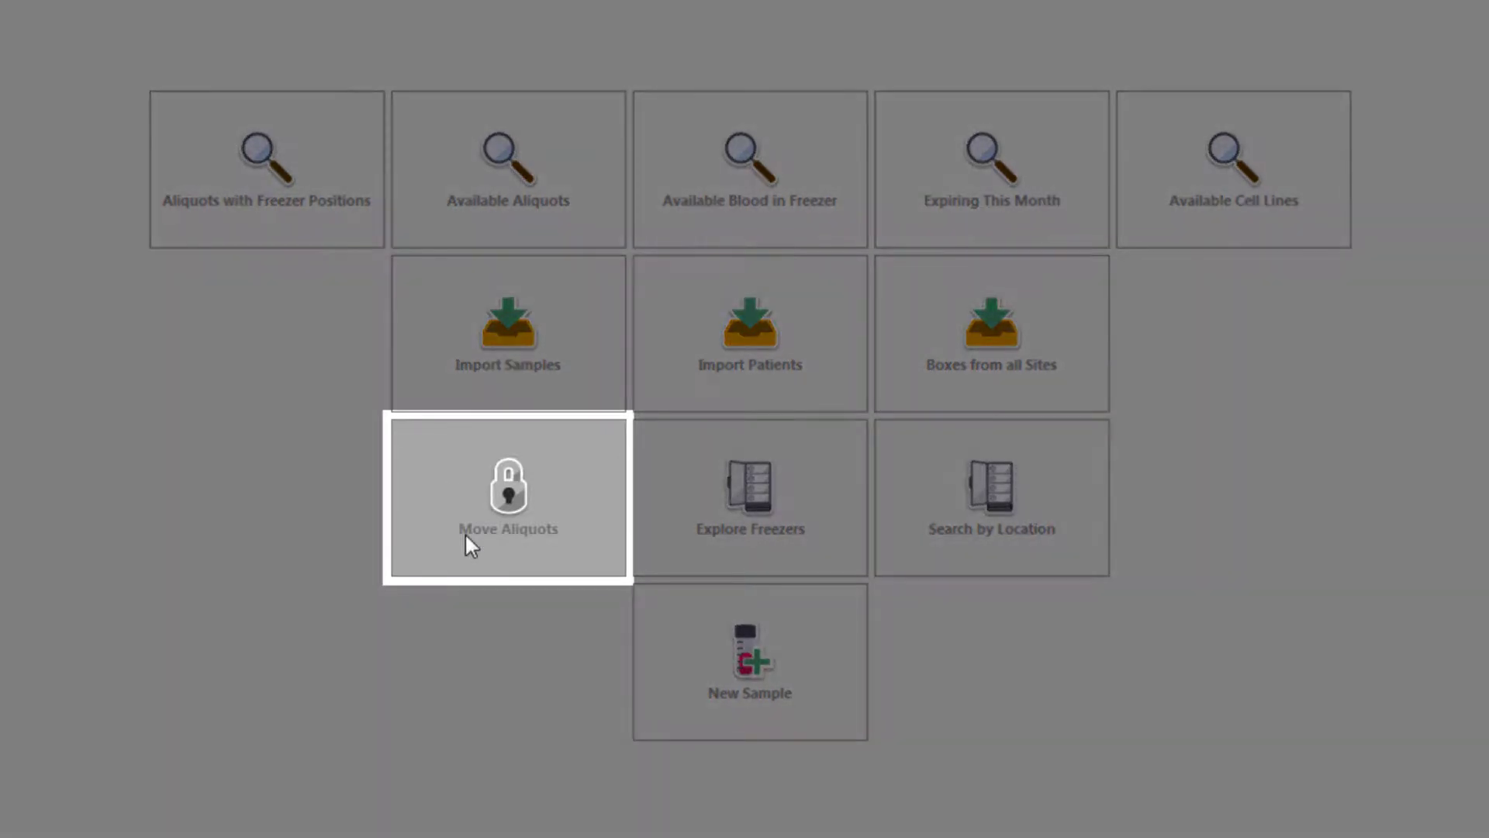
- Save the user assignments and Training Homepage 2, and close the homepage configuration
mouse_move(465, 535)
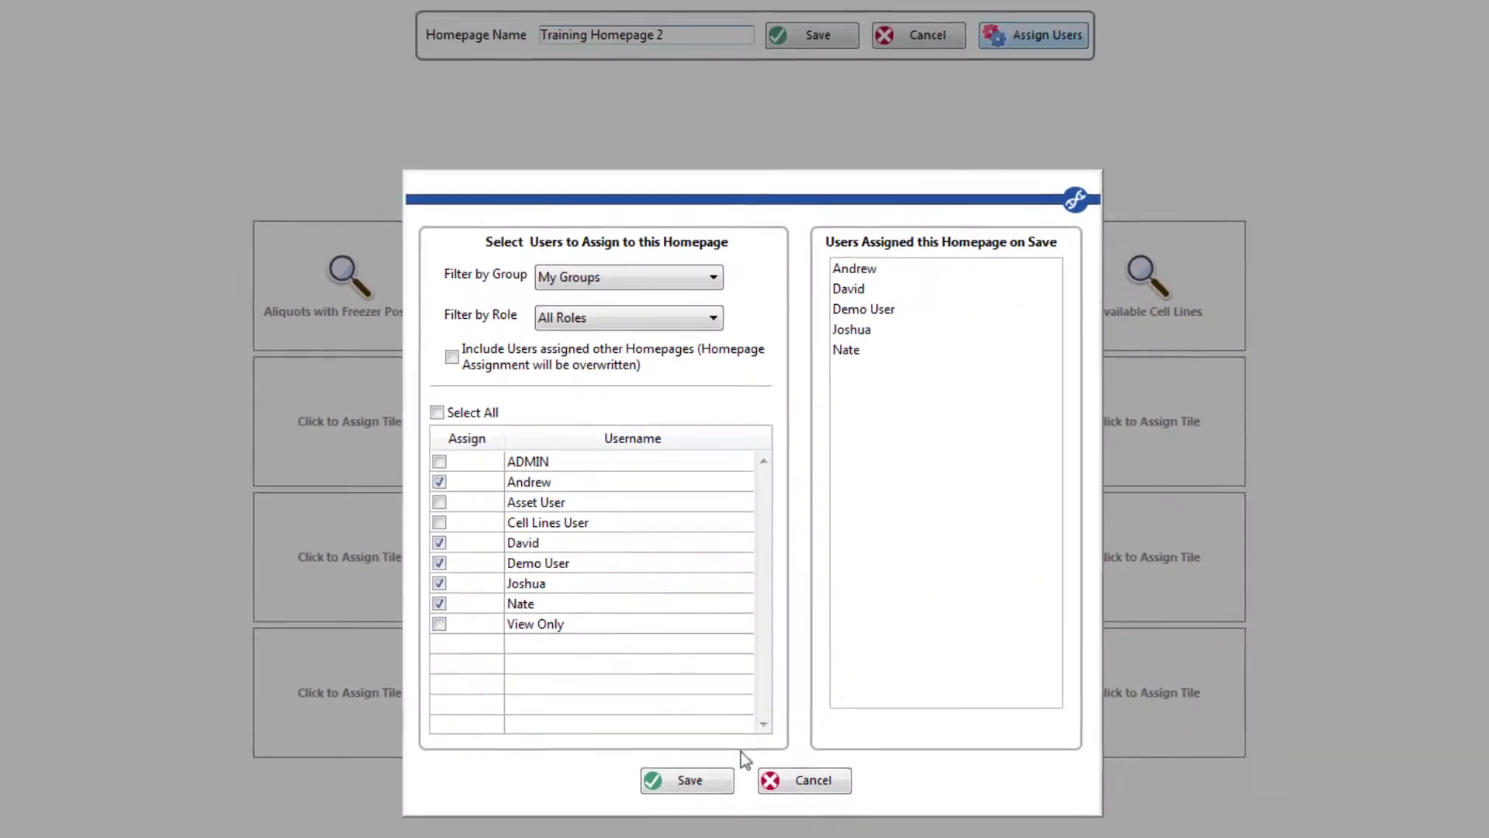
click(709, 777)
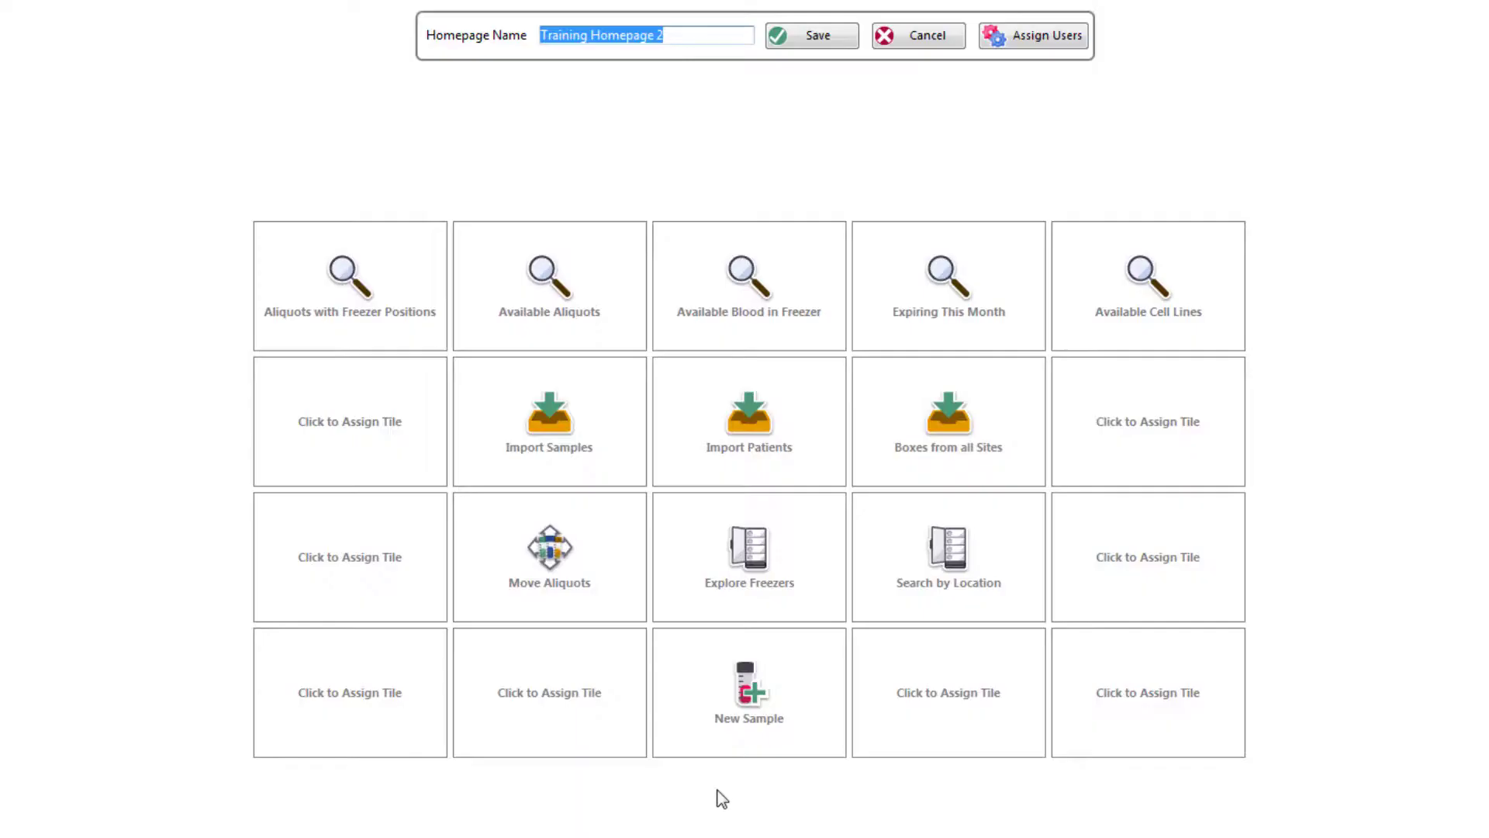
click(807, 32)
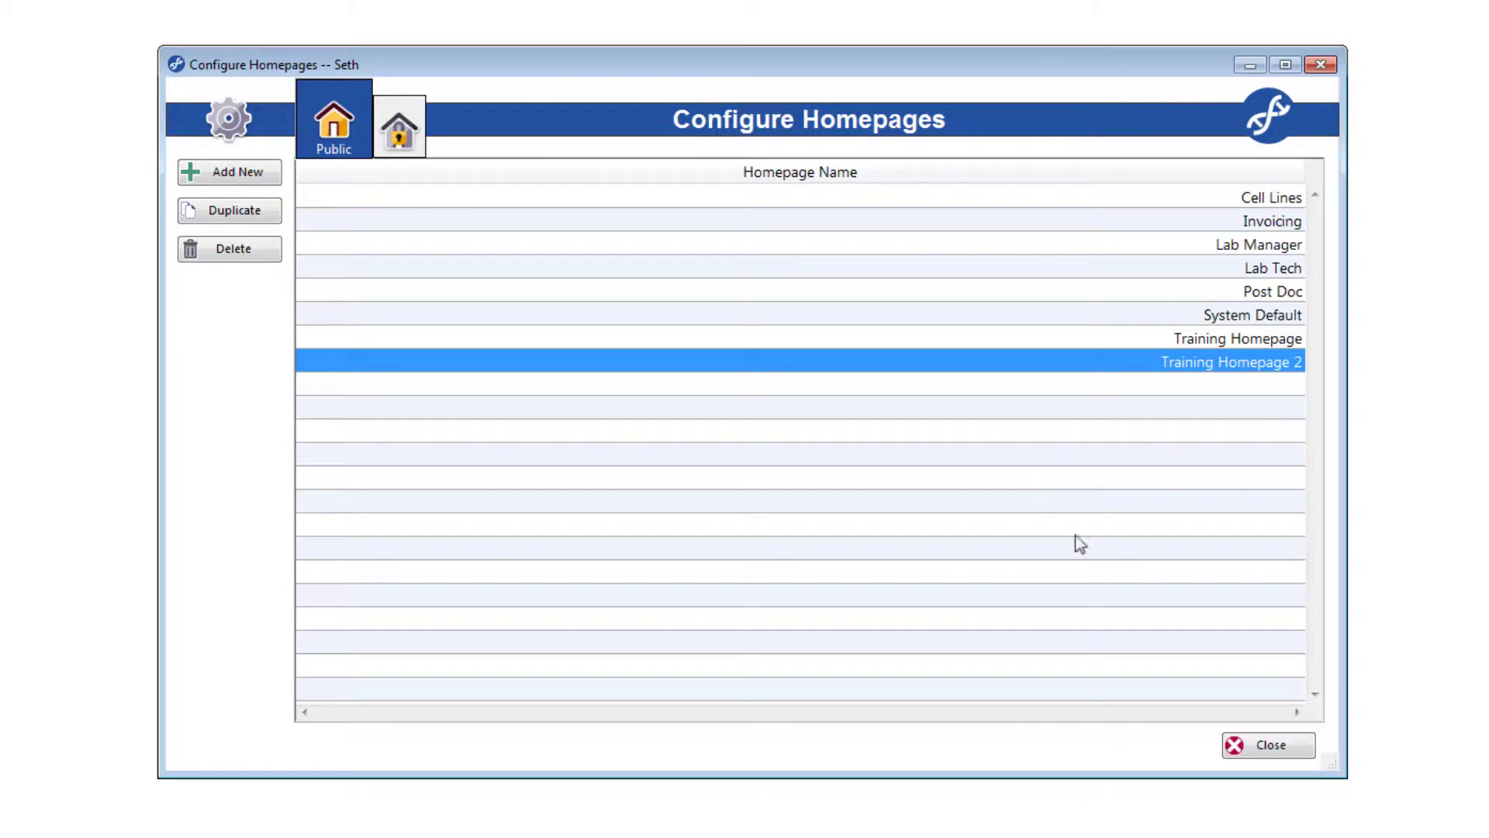
click(1240, 746)
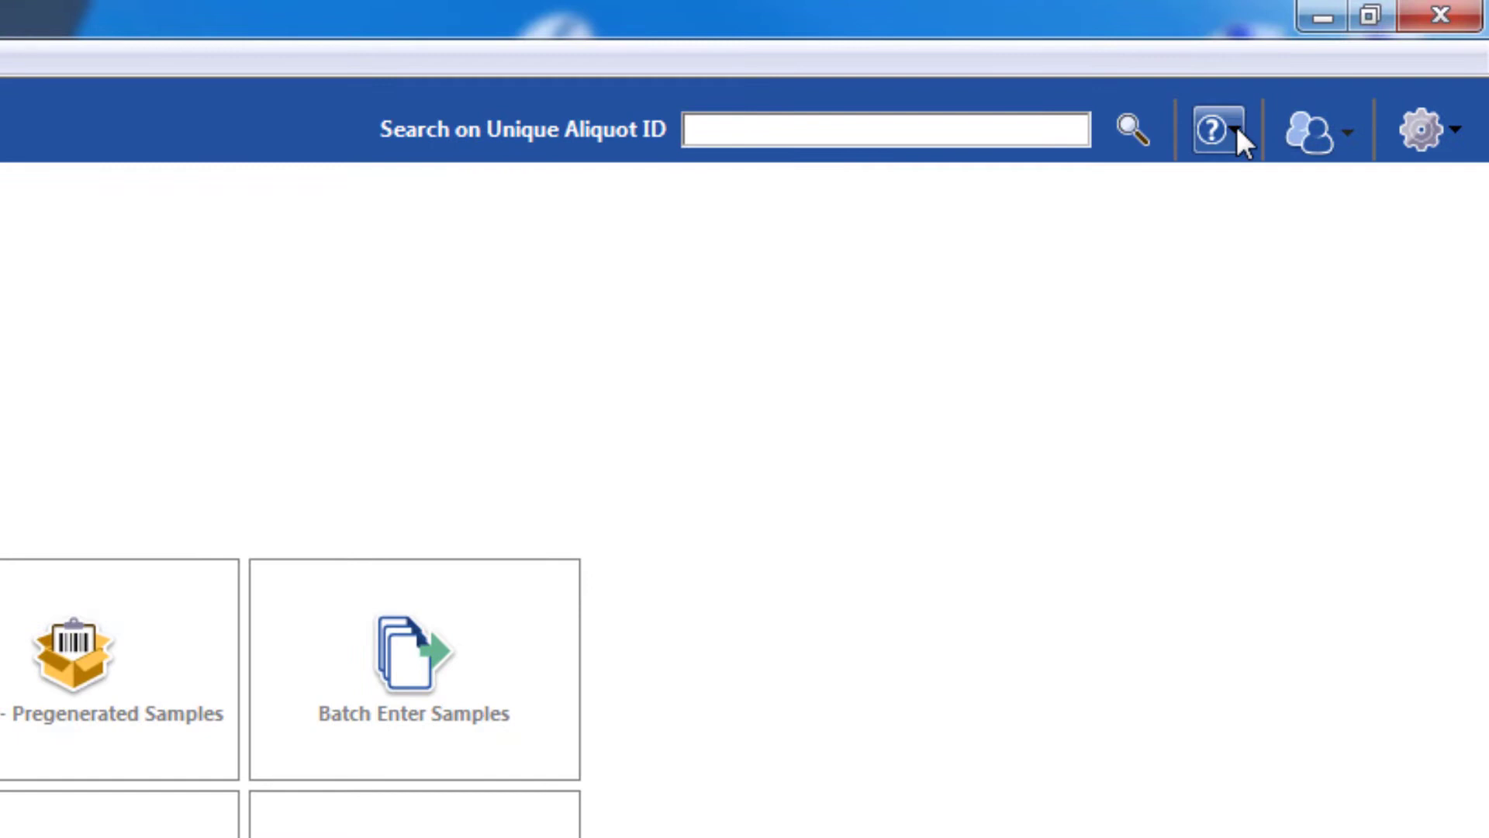
- Open the help options on the homepage and highlight Freezerworks Help HTML
click(1236, 128)
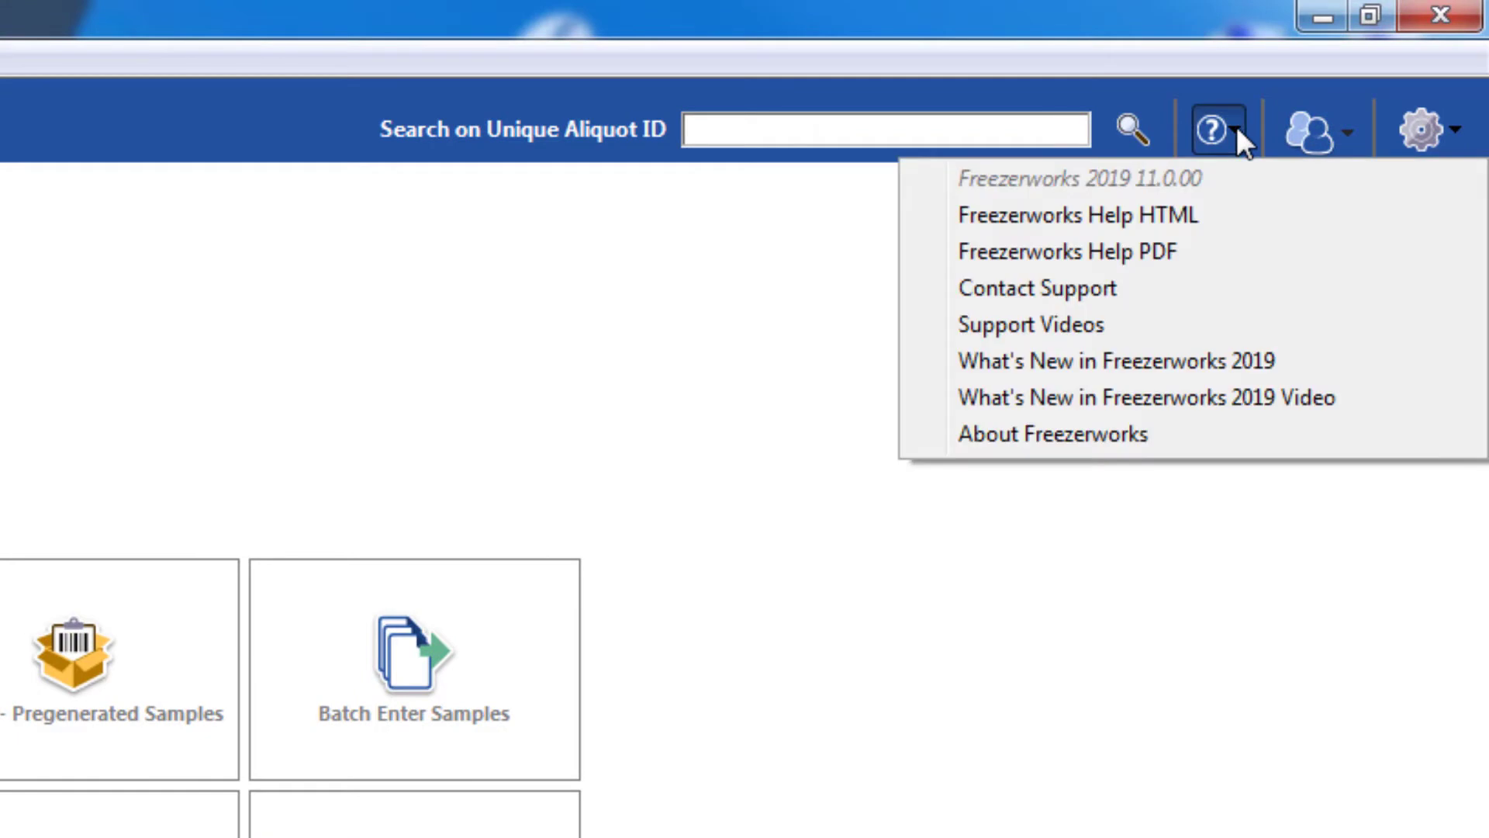
key(Down)
key(Down)
key(Up)
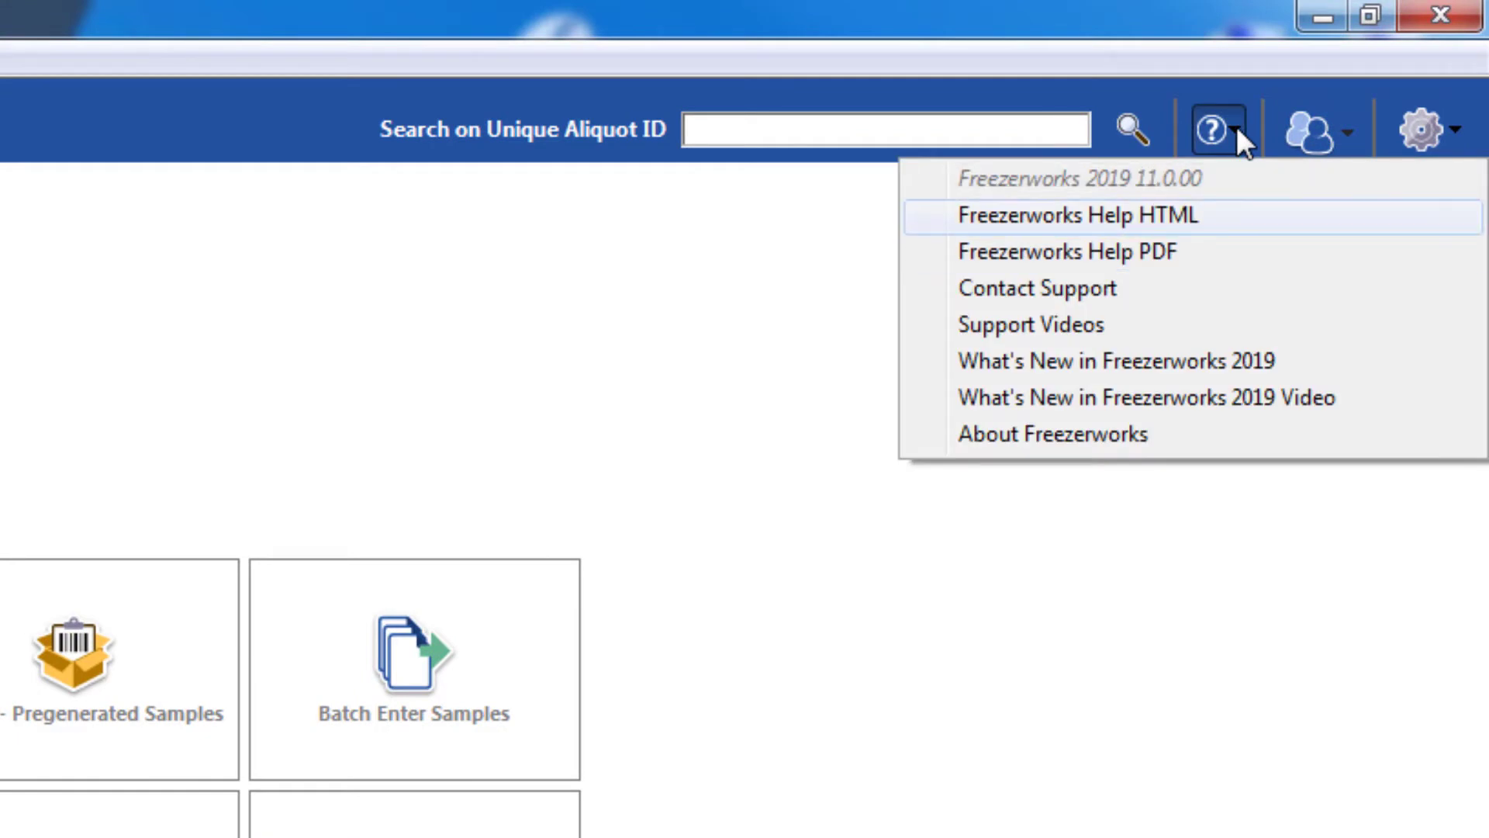